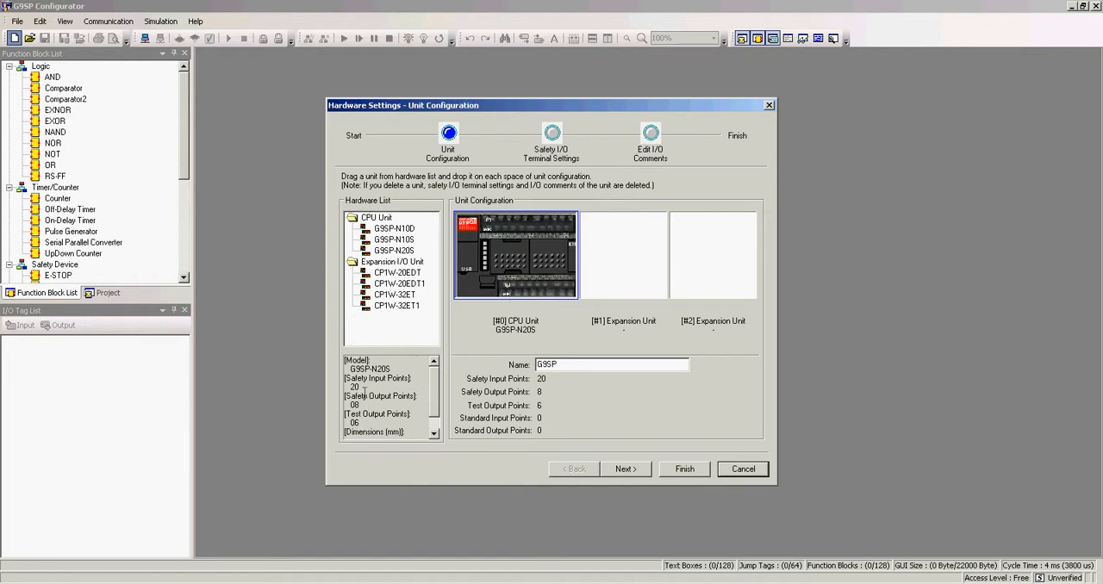
Step: Keep the G9SP-N20S CPU unit and assign 2 Safety Relays w/ welding detection to outputs So0 and So1, with Si15 as the input terminal
left_click(392, 251)
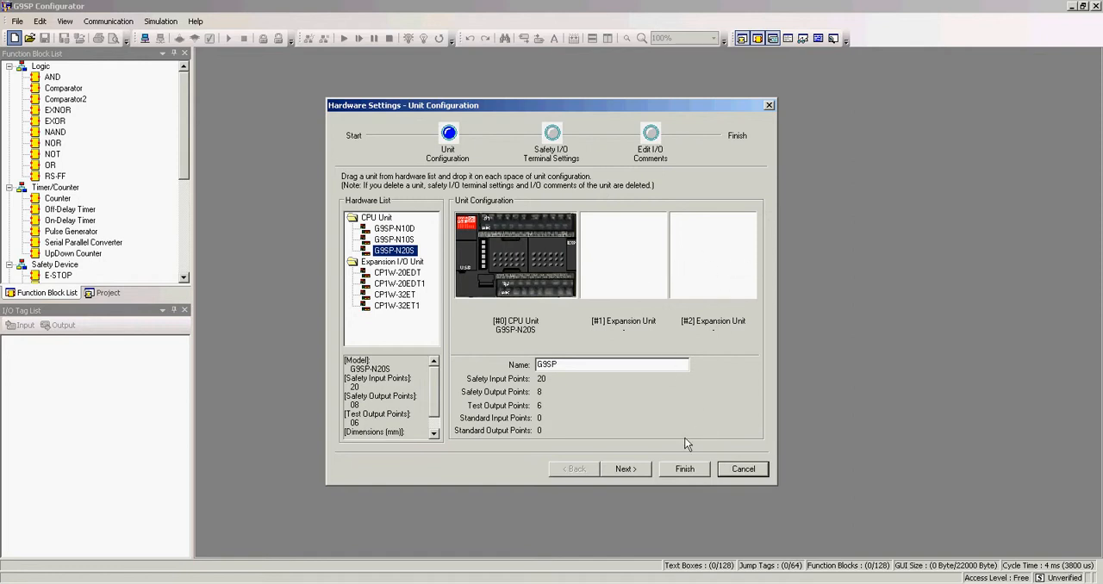
left_click(611, 472)
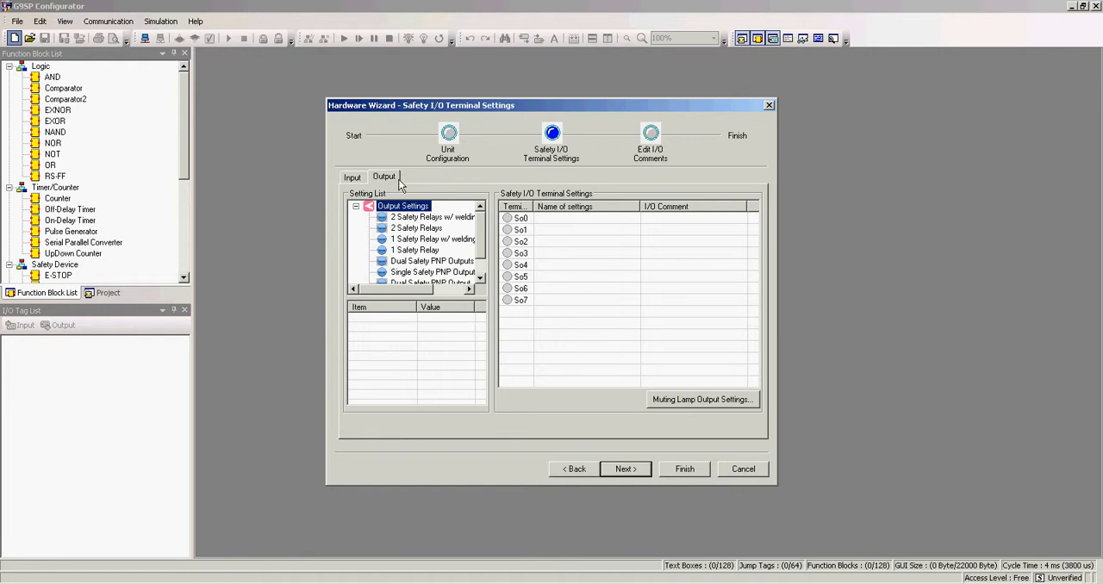
left_click(443, 217)
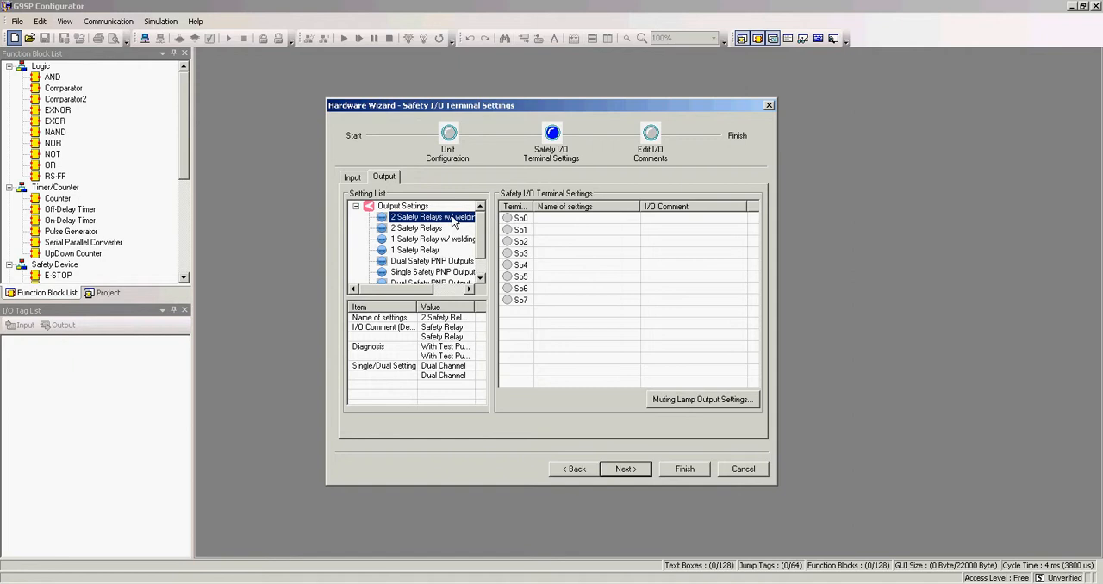
left_click_drag(410, 220, 826, 224)
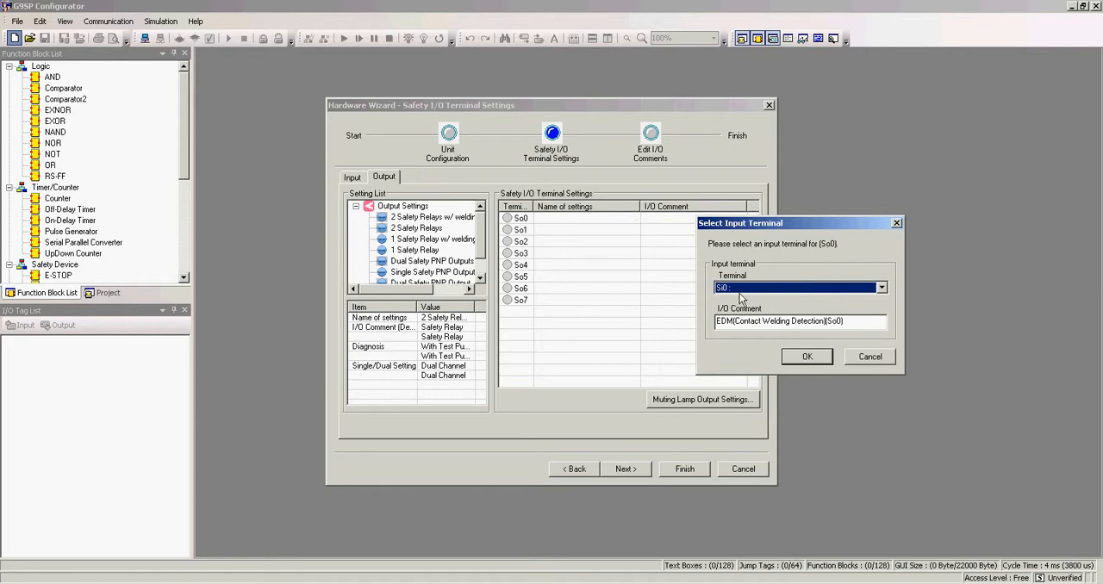
left_click(790, 290)
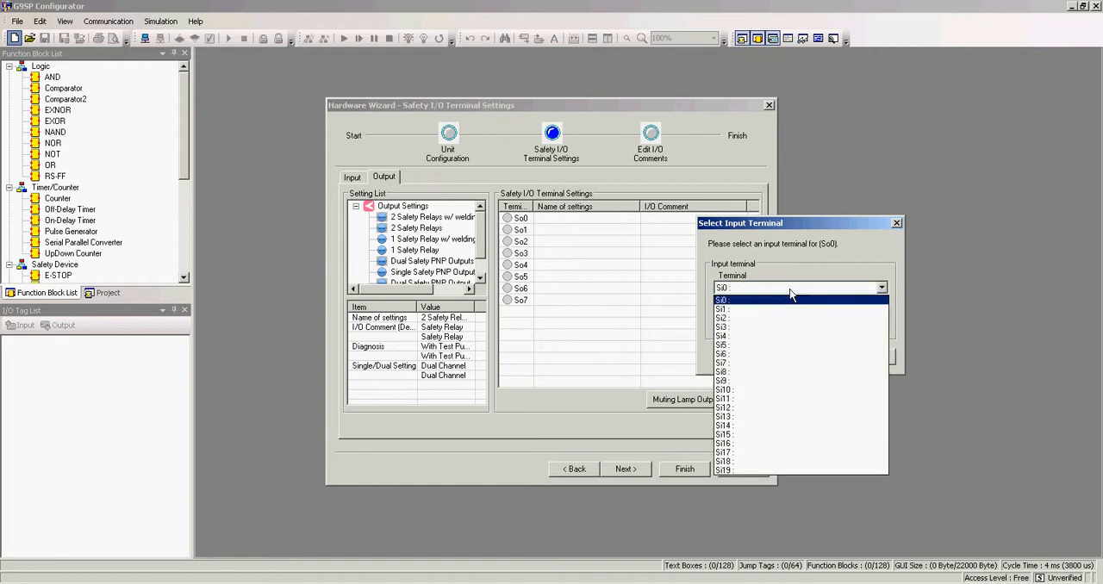
left_click(756, 437)
left_click(812, 361)
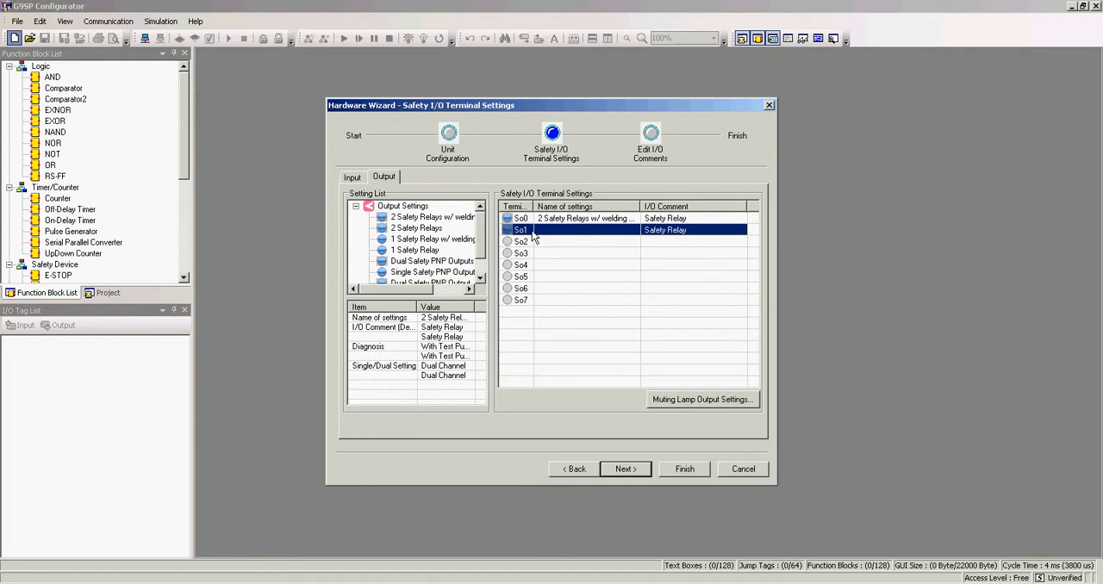
Step: Assign 2 Safety Relays w/ welding detection to outputs So2 and So3, with Si16 as the input terminal
left_click_drag(446, 221, 608, 249)
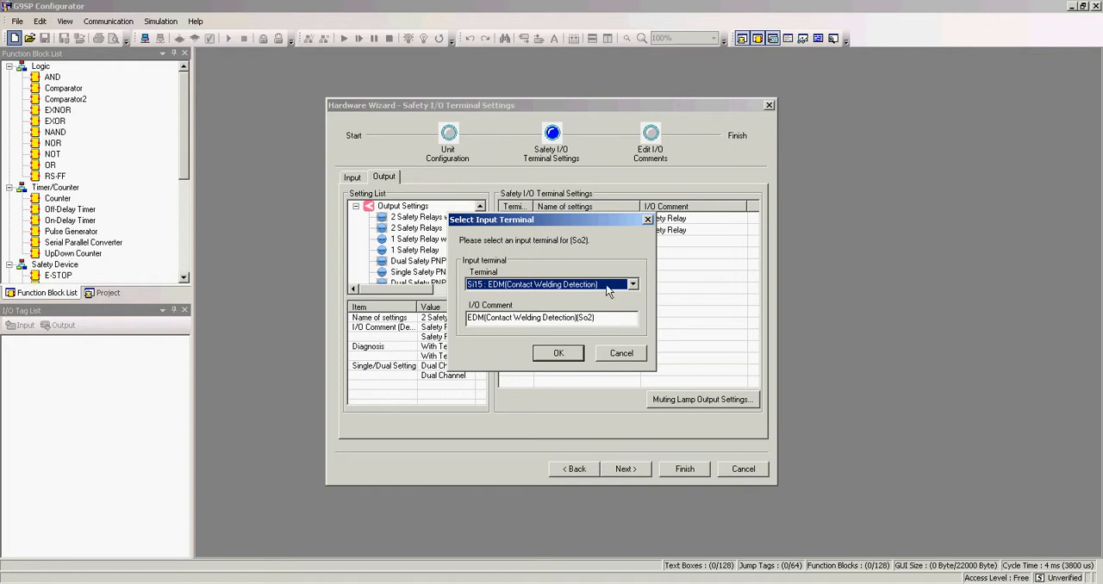
left_click_drag(546, 221, 626, 222)
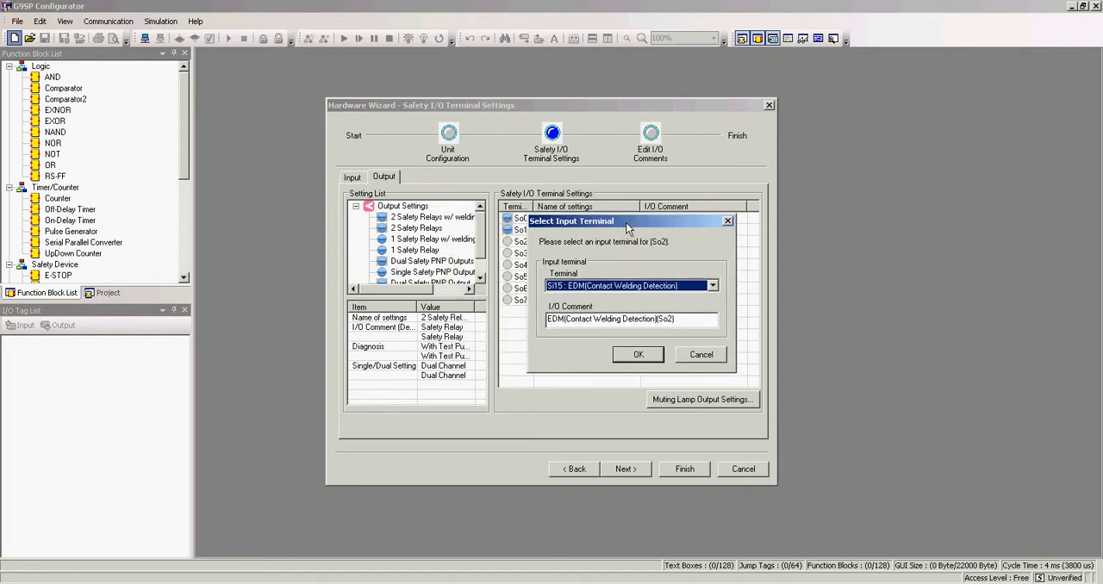
left_click(633, 286)
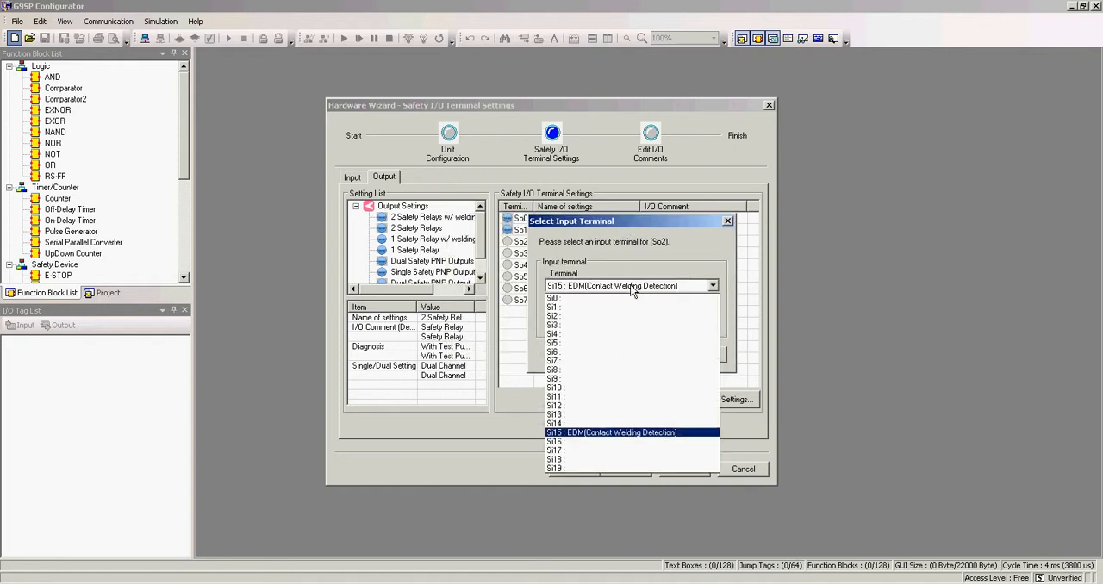
left_click(599, 443)
left_click(629, 360)
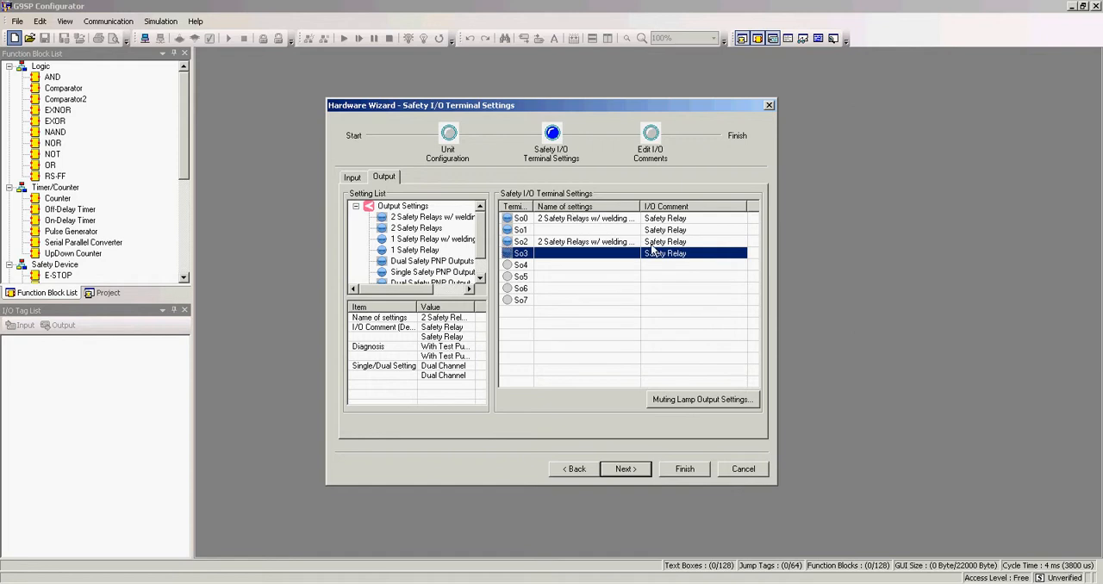
Step: Assign the Emergency Stop Switch(2NC) setting to safety inputs Si0 and Si1
left_click(360, 181)
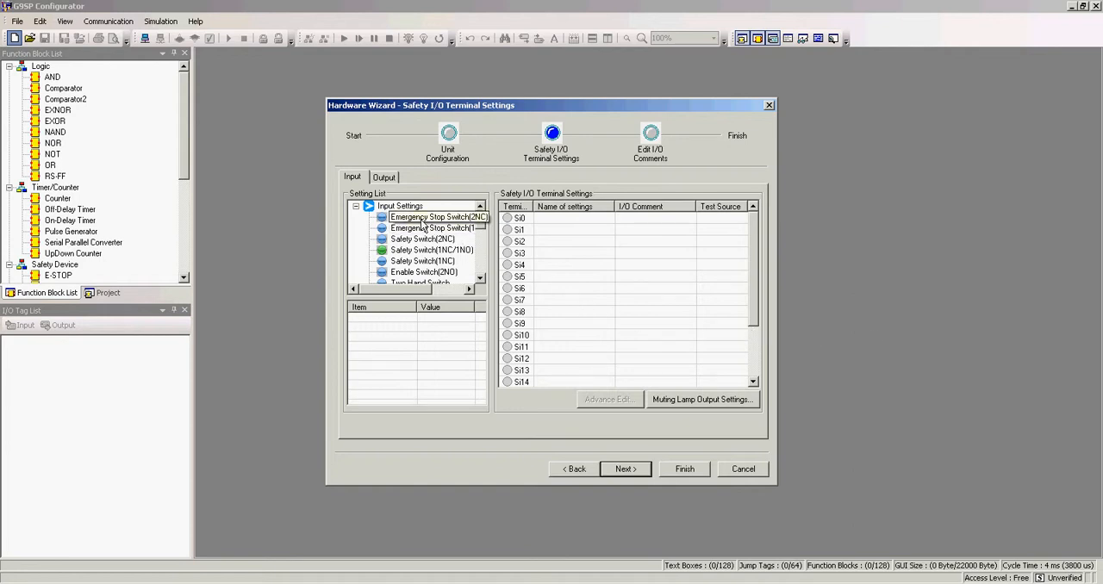
left_click_drag(440, 221, 551, 225)
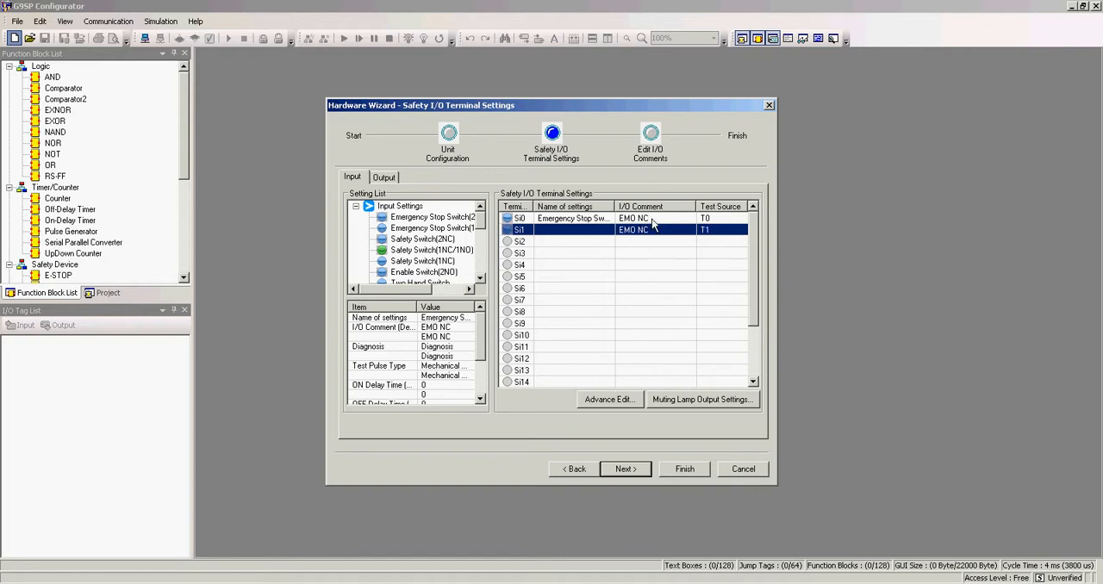
left_click(720, 221)
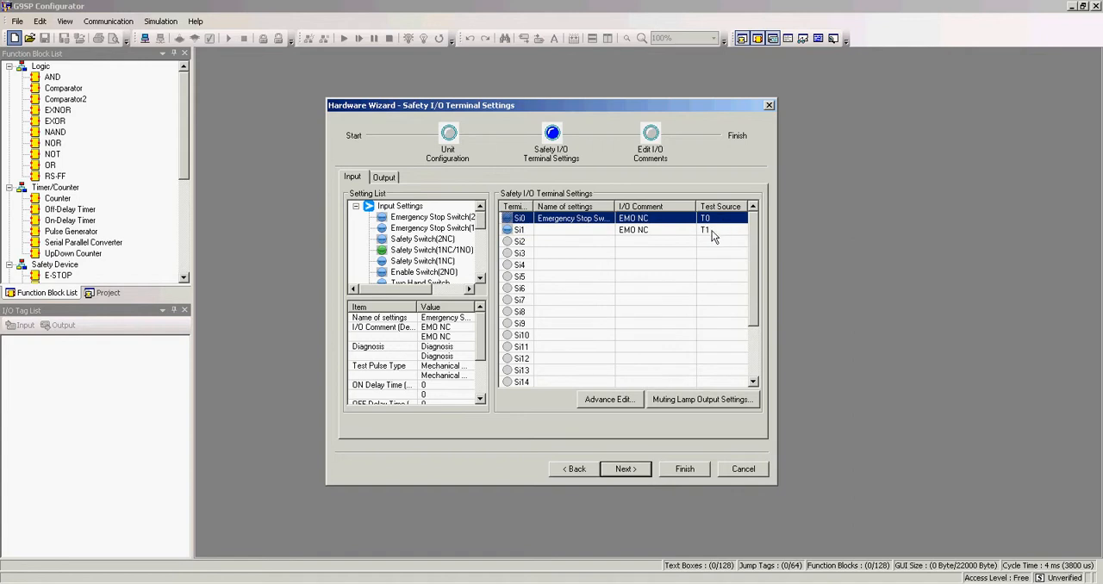
left_click(712, 230)
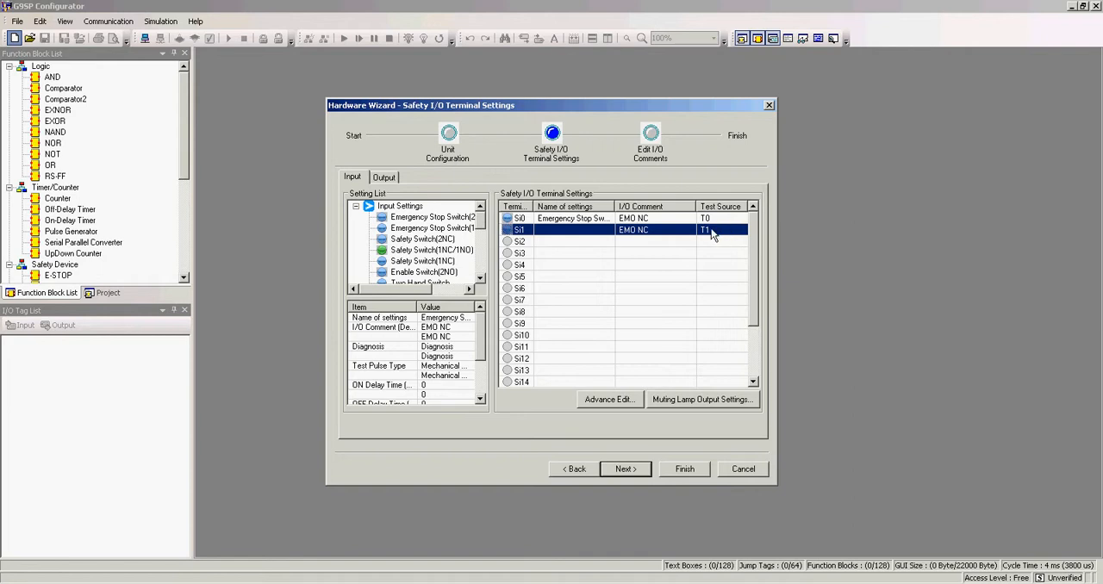
Step: Assign Safety Switch(2NC) to inputs Si2 and Si3, with test source T4 for Si2 and T5 for Si3
left_click_drag(401, 242, 572, 249)
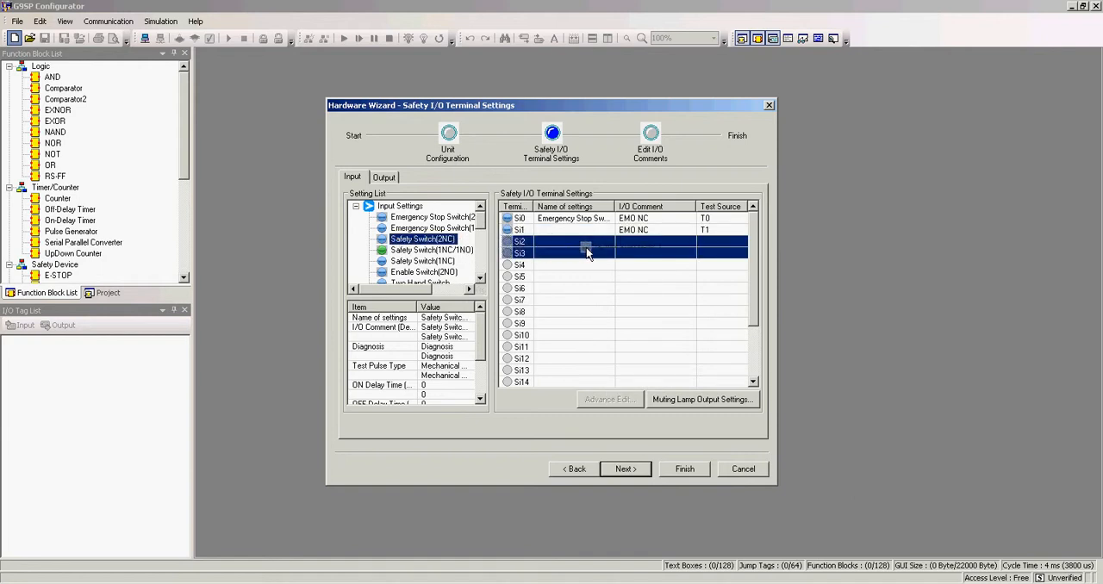
left_click_drag(586, 248, 586, 247)
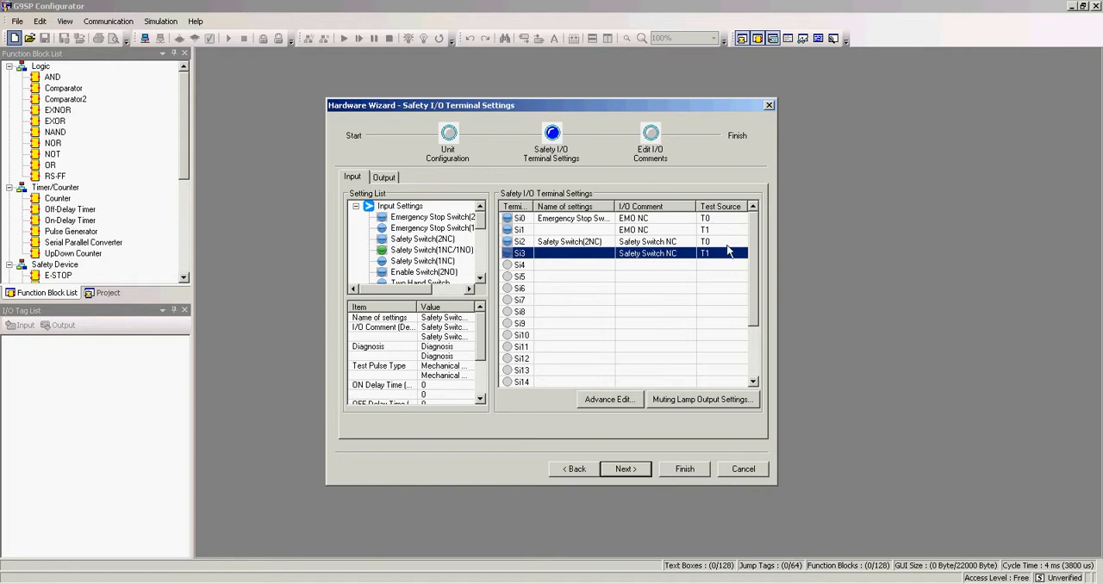
left_click(729, 242)
left_click(736, 242)
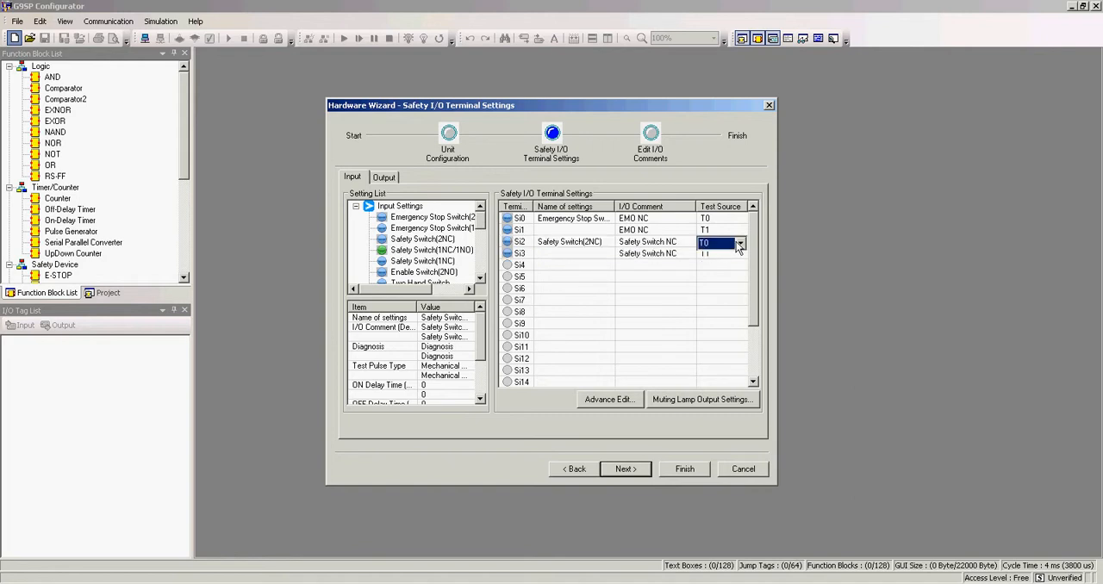
left_click(739, 244)
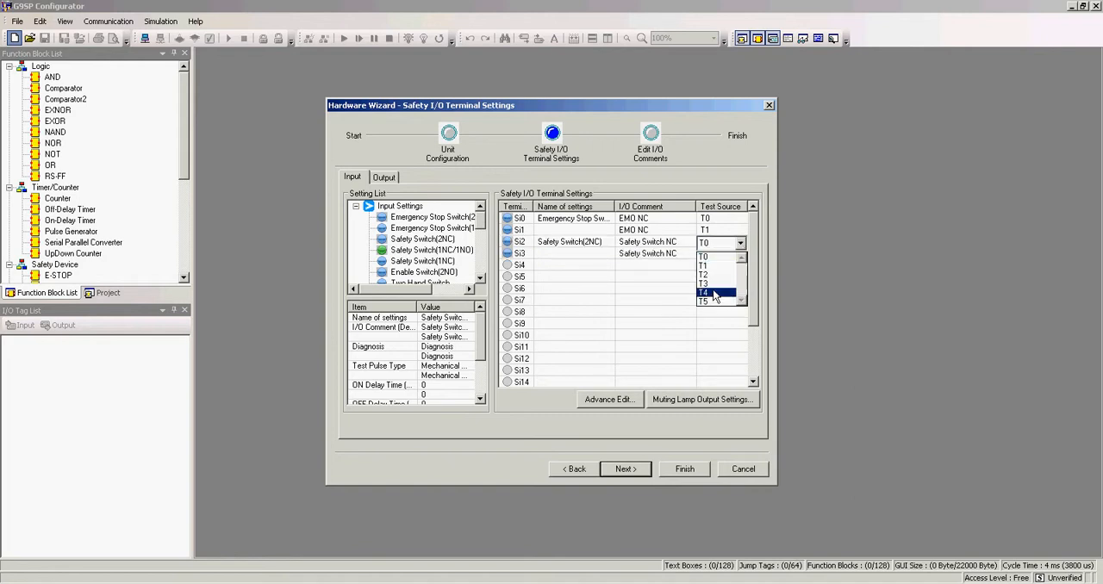
left_click(704, 293)
left_click(715, 253)
left_click(717, 254)
left_click(739, 256)
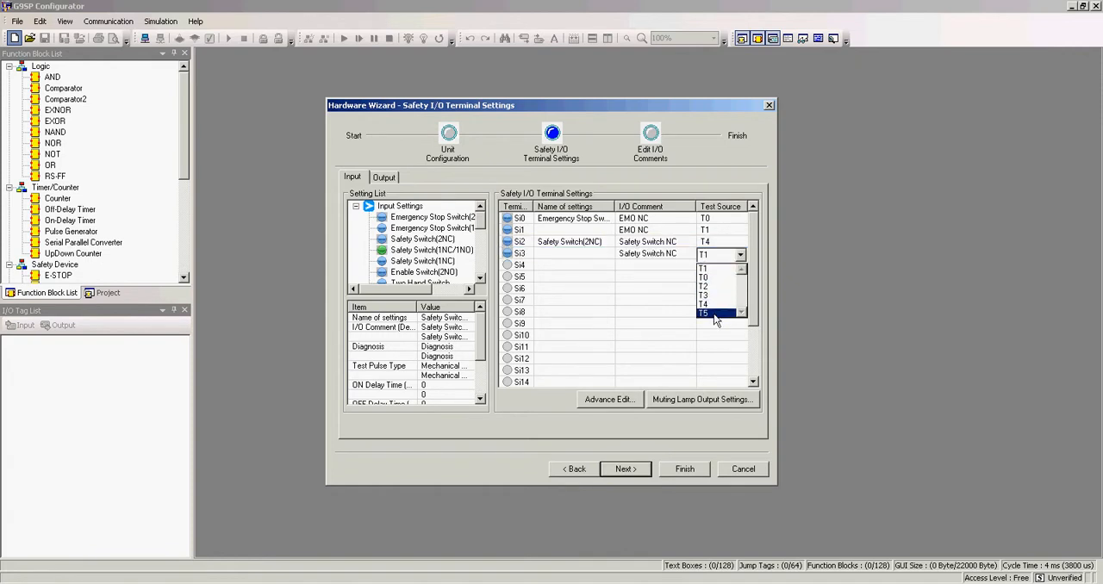
left_click(710, 319)
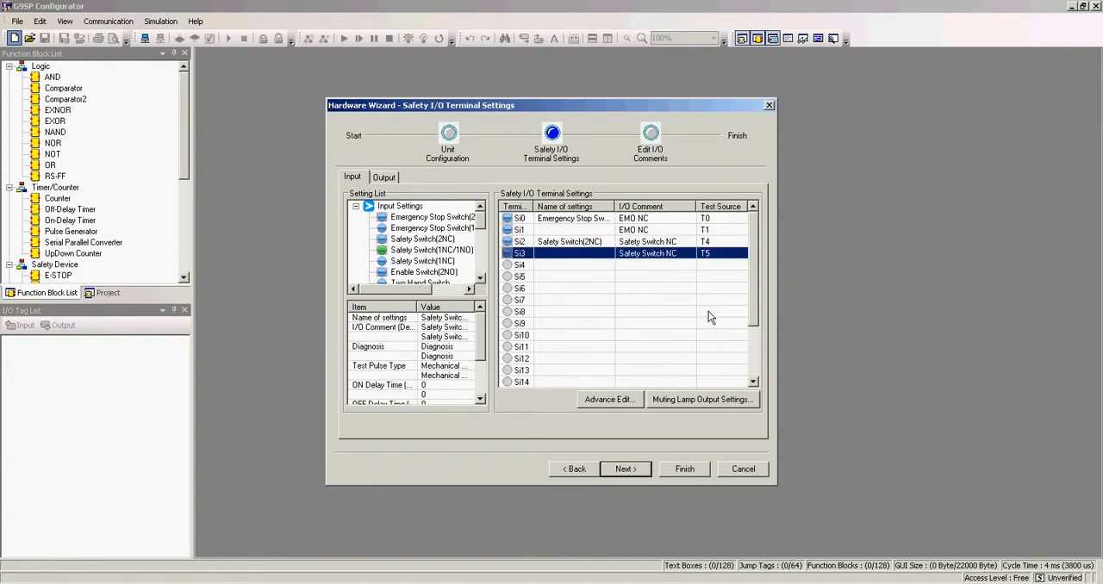
Step: Assign the Light Curtain setting to inputs Si4 and Si5 and proceed to editing the I/O comments
left_click(481, 277)
left_click(479, 278)
left_click(480, 278)
left_click(480, 278)
left_click(480, 278)
left_click(480, 279)
left_click(479, 278)
left_click(480, 279)
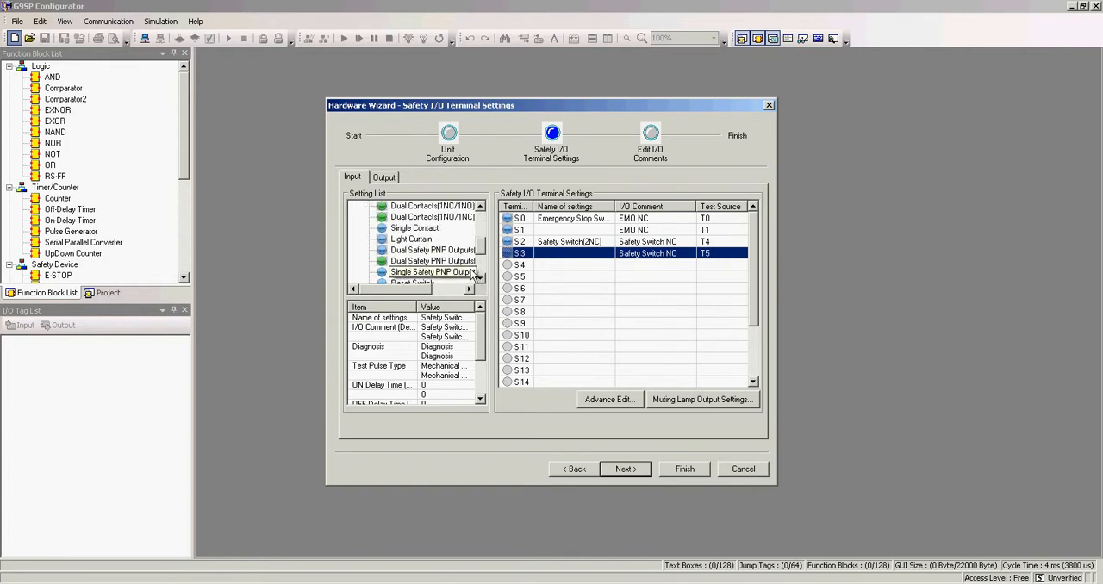
left_click_drag(416, 241, 558, 274)
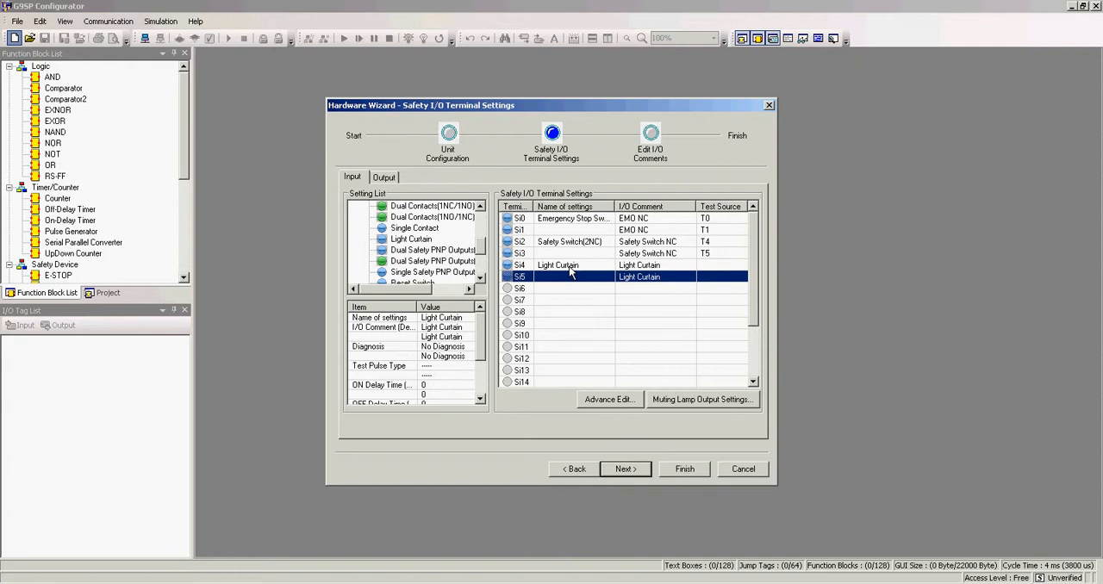
left_click(724, 267)
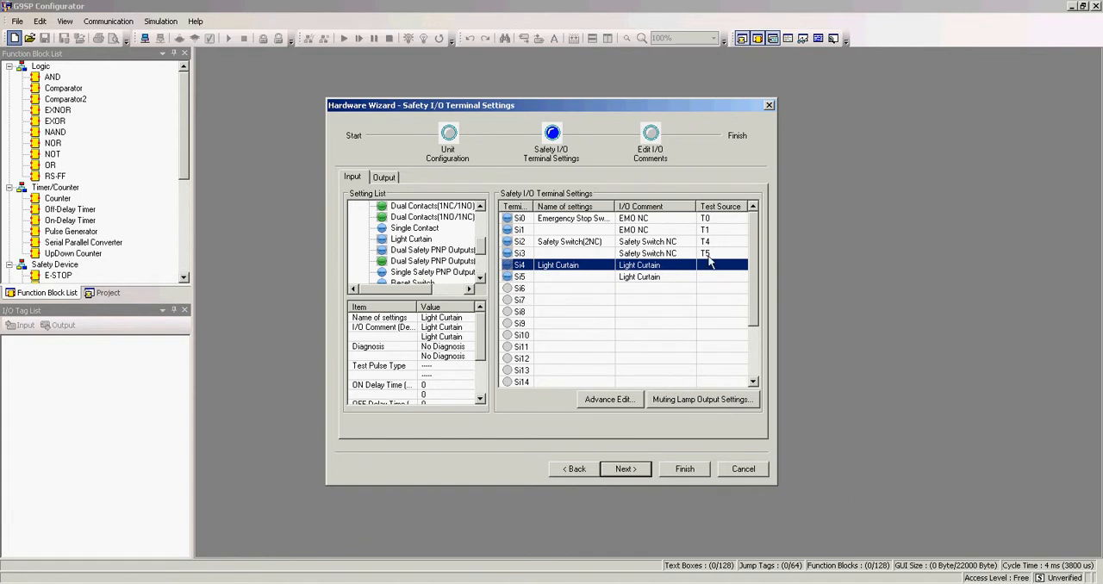
left_click(394, 178)
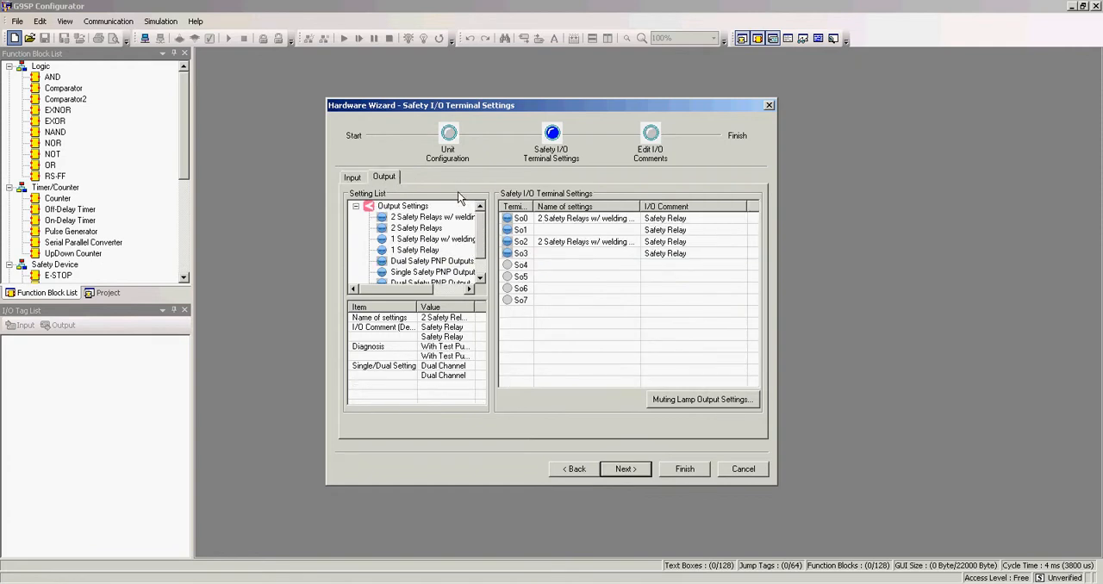
left_click(360, 180)
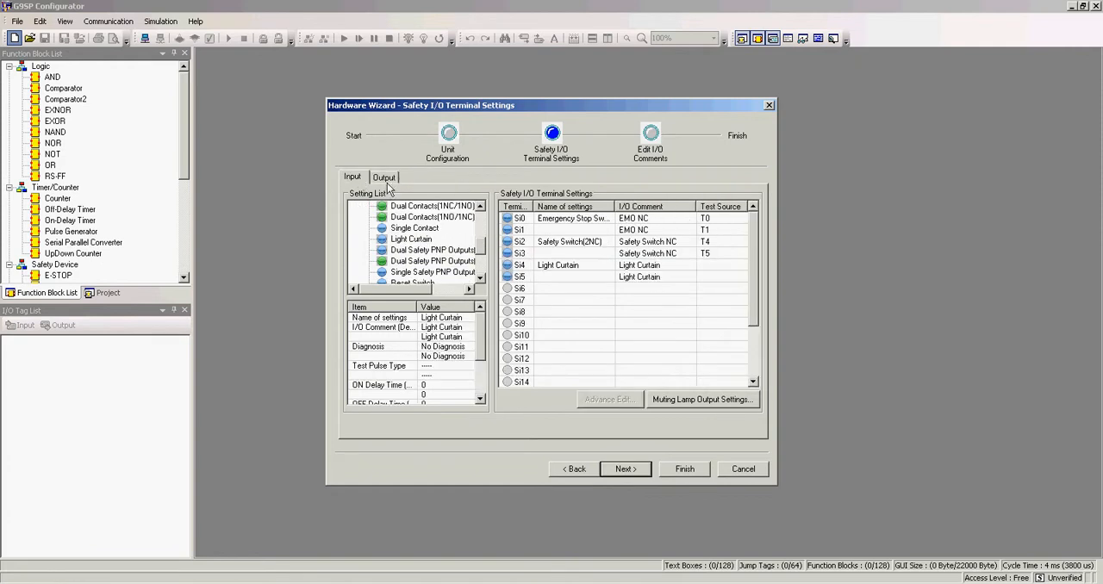
left_click(617, 470)
Step: Change the I/O comment of safety input Si0 to "AU voie 1"
left_click(435, 247)
left_click_drag(445, 245, 399, 243)
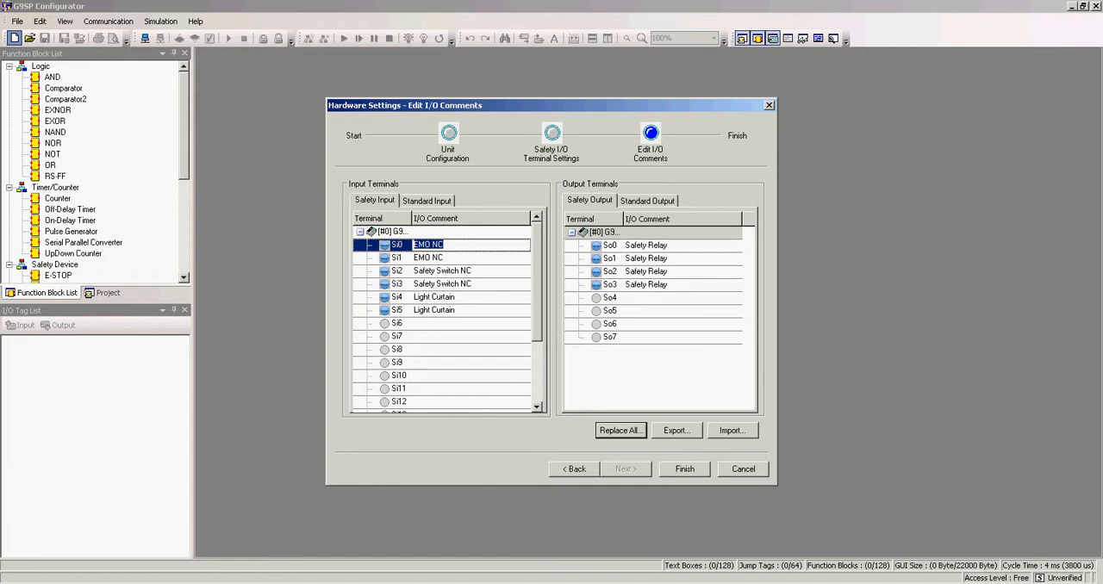
type("AU voie 1")
key("shift+Home")
key("Return")
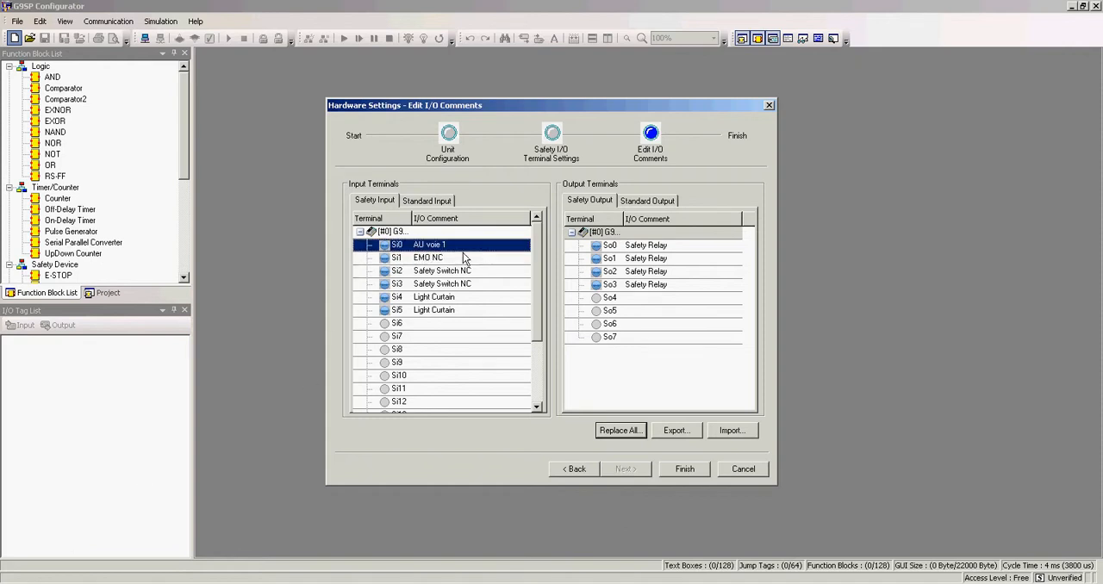
Step: Change the I/O comment of safety input Si1 to "AU voie 2" and finish the hardware settings
left_click(452, 258)
left_click(450, 259)
type("AU voie 2")
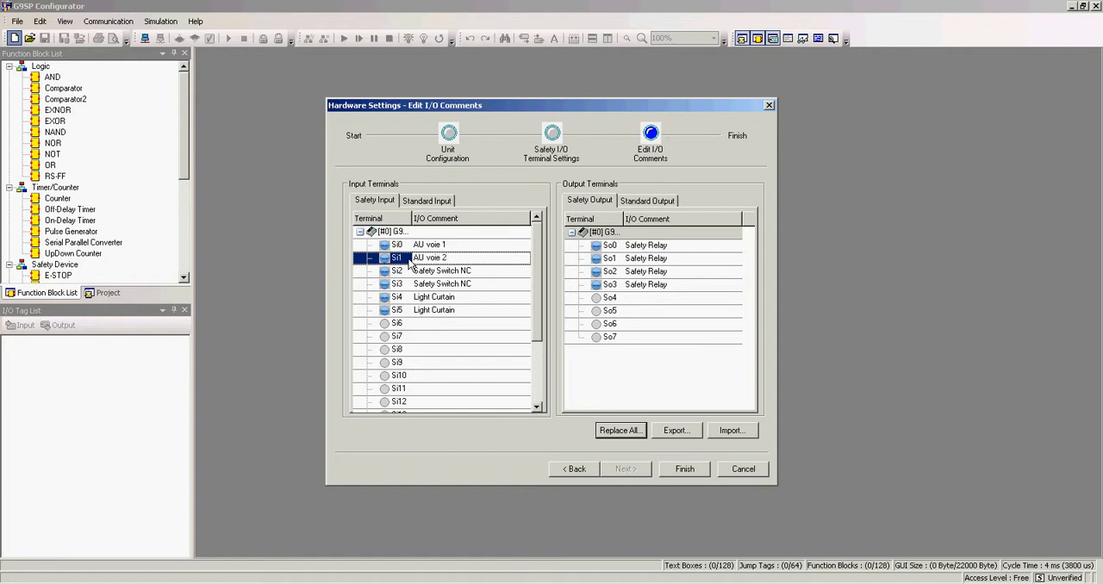
left_click(456, 297)
left_click(456, 297)
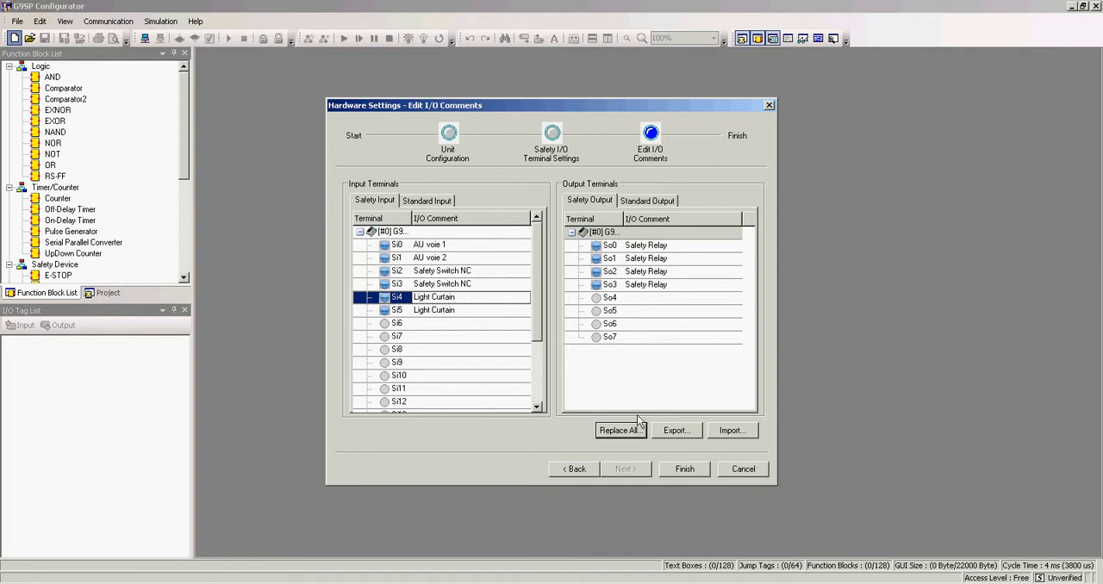
left_click(675, 471)
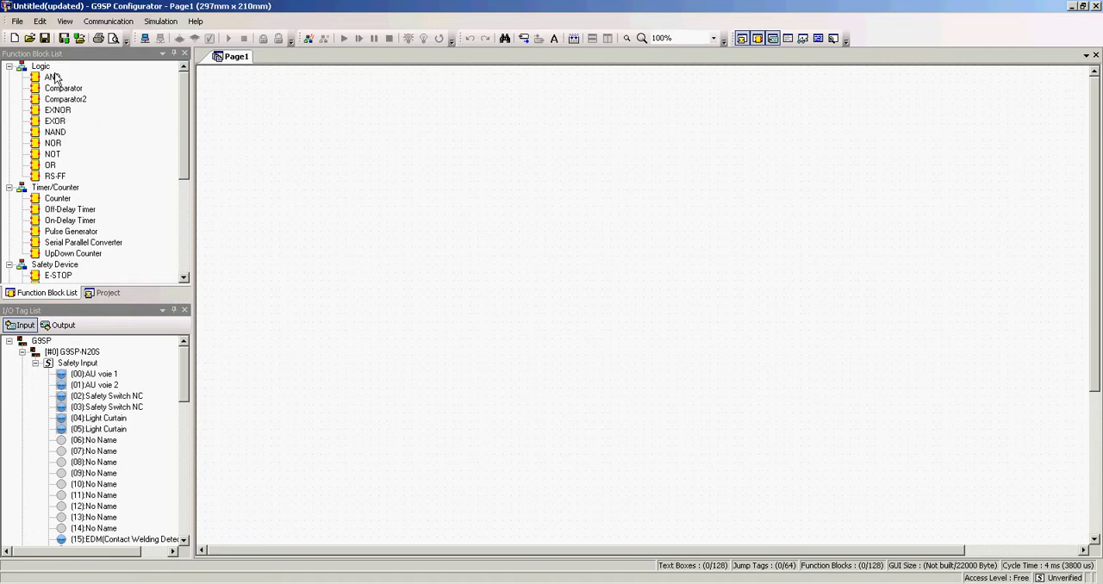
Step: Examine the available Safety Device function blocks, including E-STOP, EDM, Enable Switch and Light Curtain Monitoring
left_click_drag(187, 137, 191, 171)
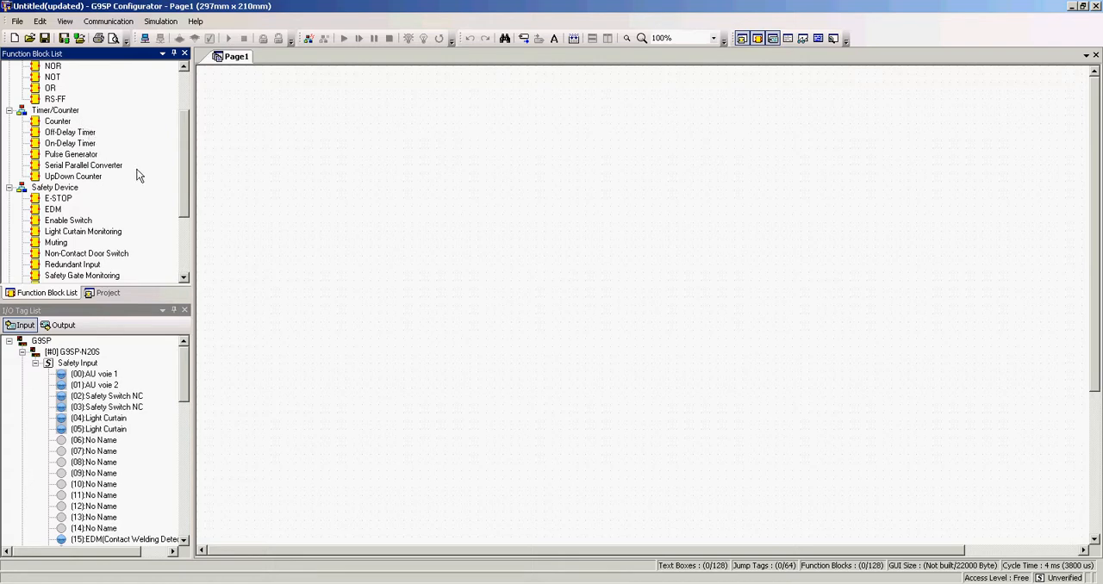
left_click_drag(186, 134, 182, 177)
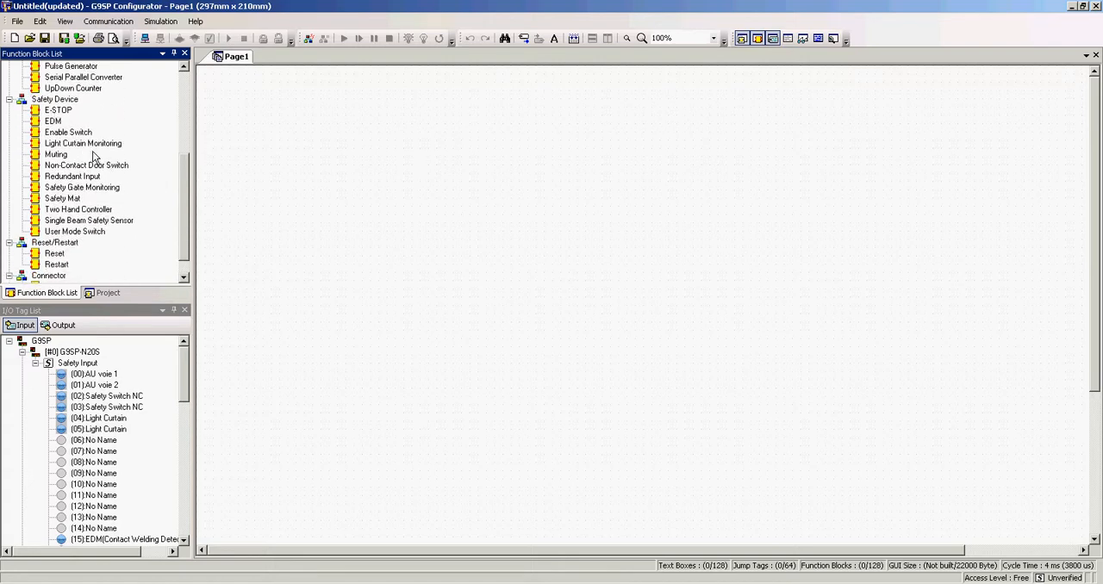
left_click(59, 111)
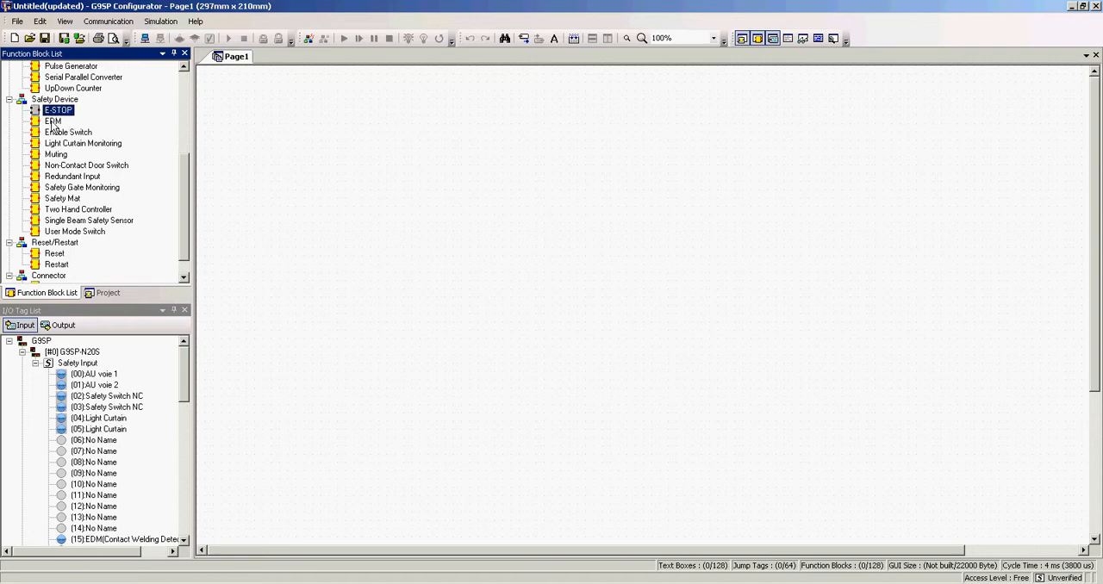
left_click(65, 121)
left_click(77, 133)
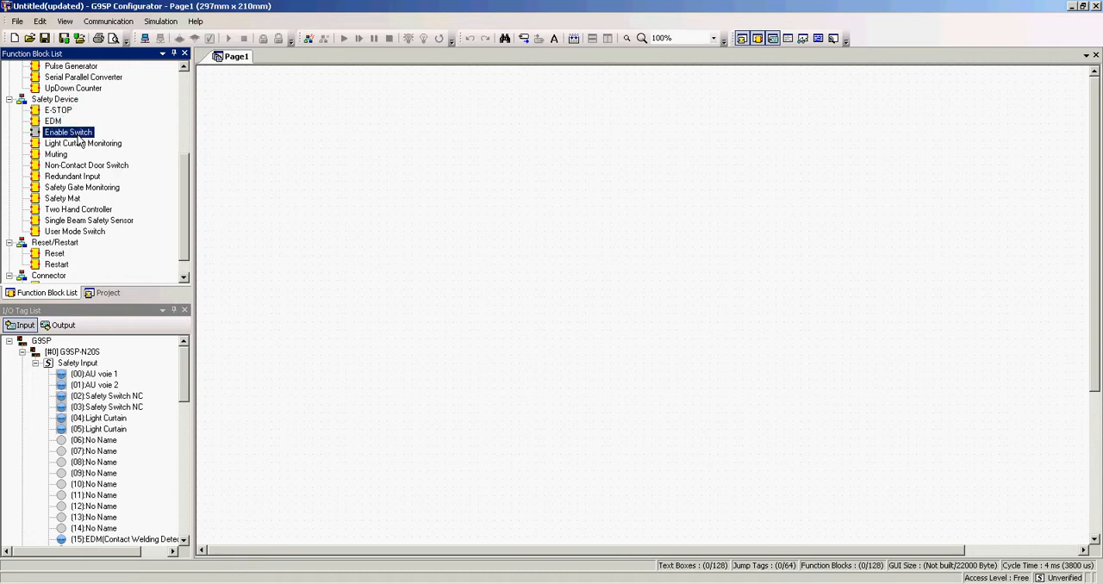
left_click(84, 147)
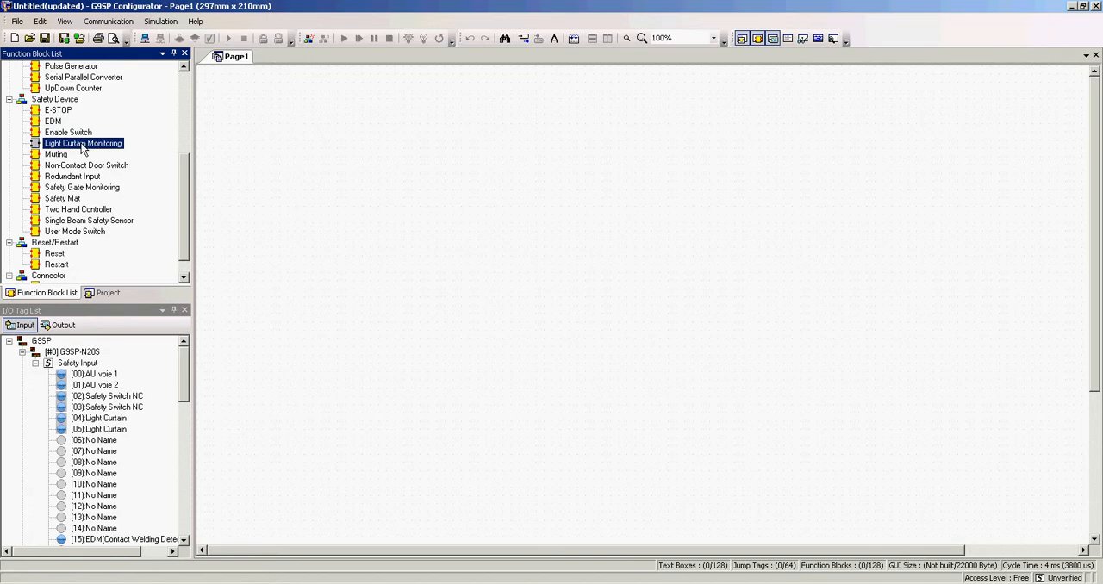
Step: Examine the remaining Safety Device function blocks, from Muting through Safety Gate Monitoring and Two Hand Controller to User Mode Switch
left_click(61, 159)
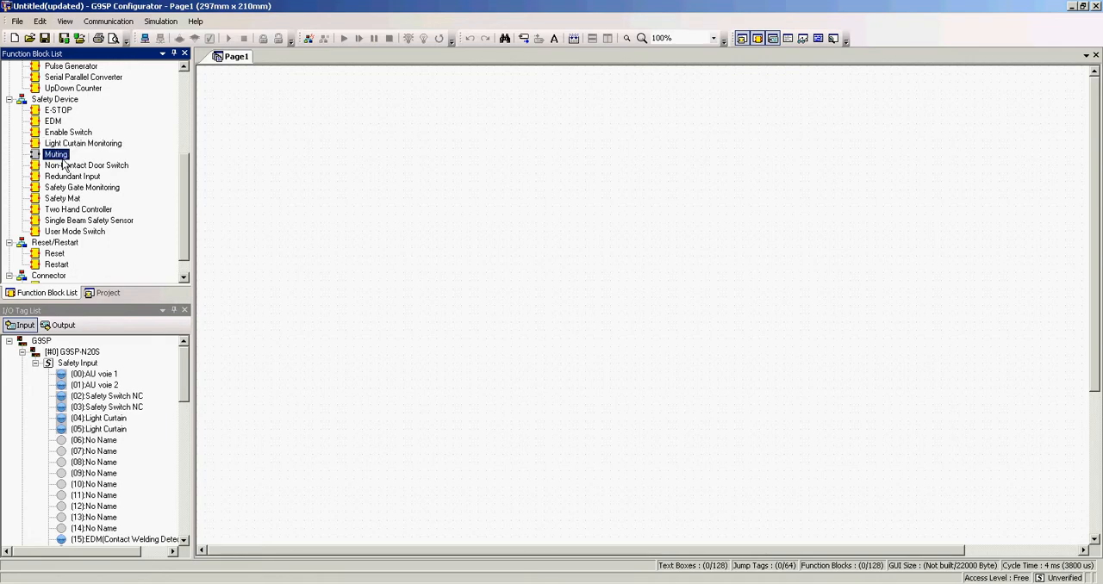
left_click(109, 168)
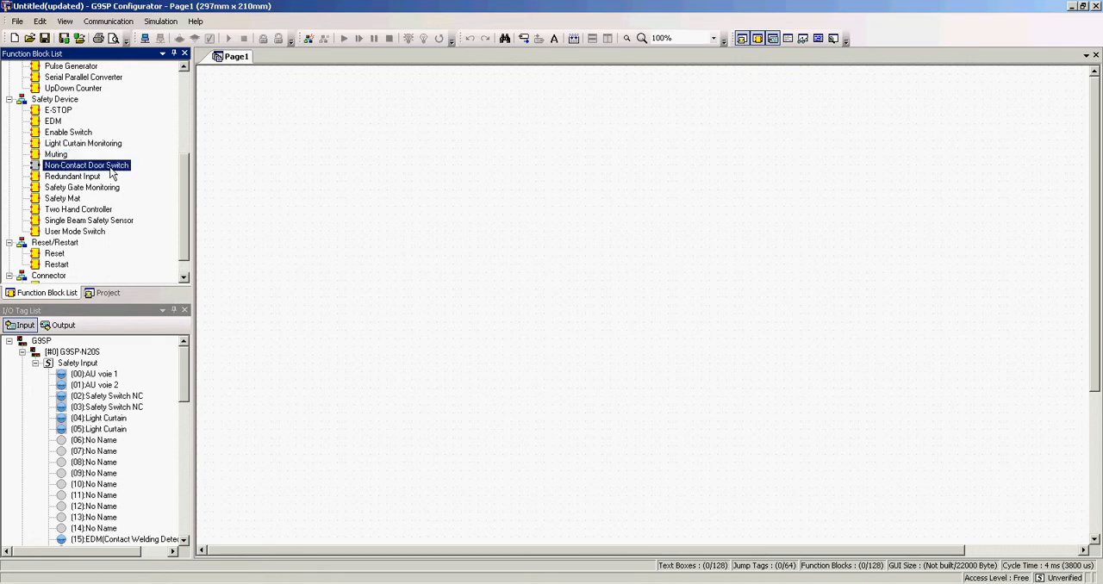
left_click(78, 178)
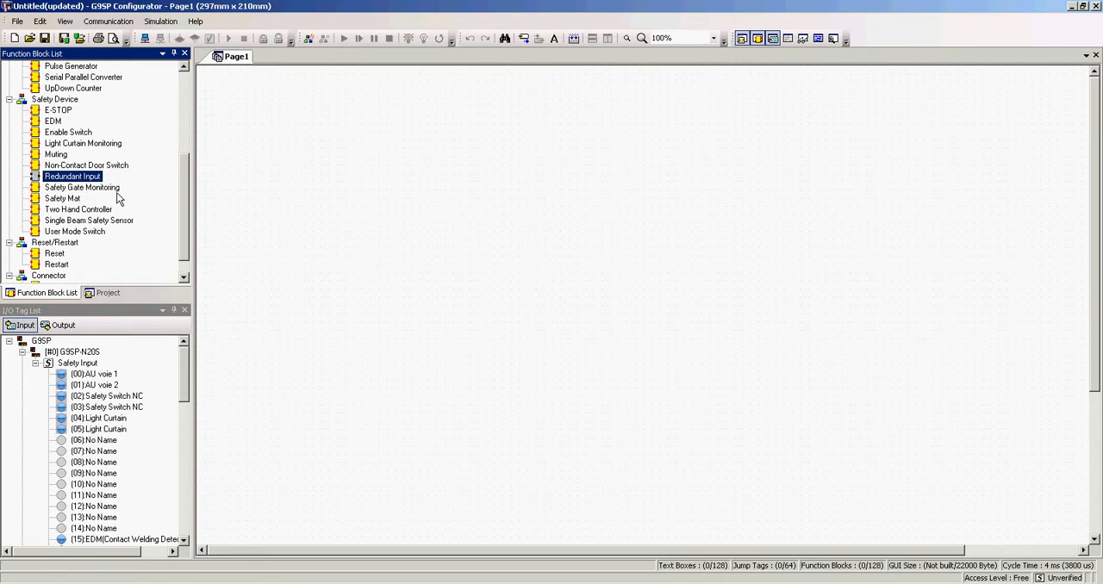
left_click(103, 189)
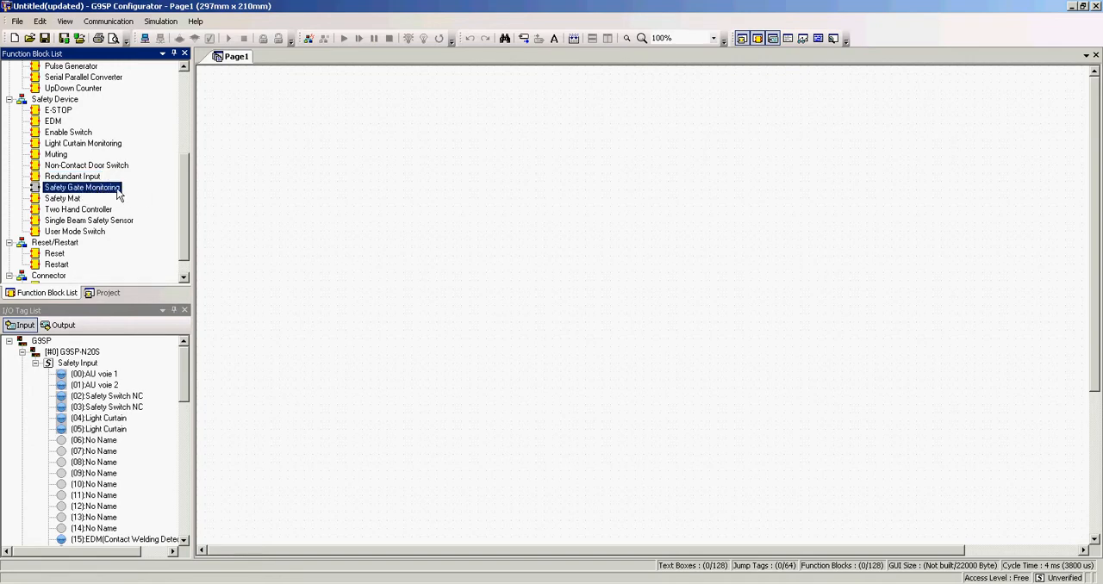
left_click(72, 199)
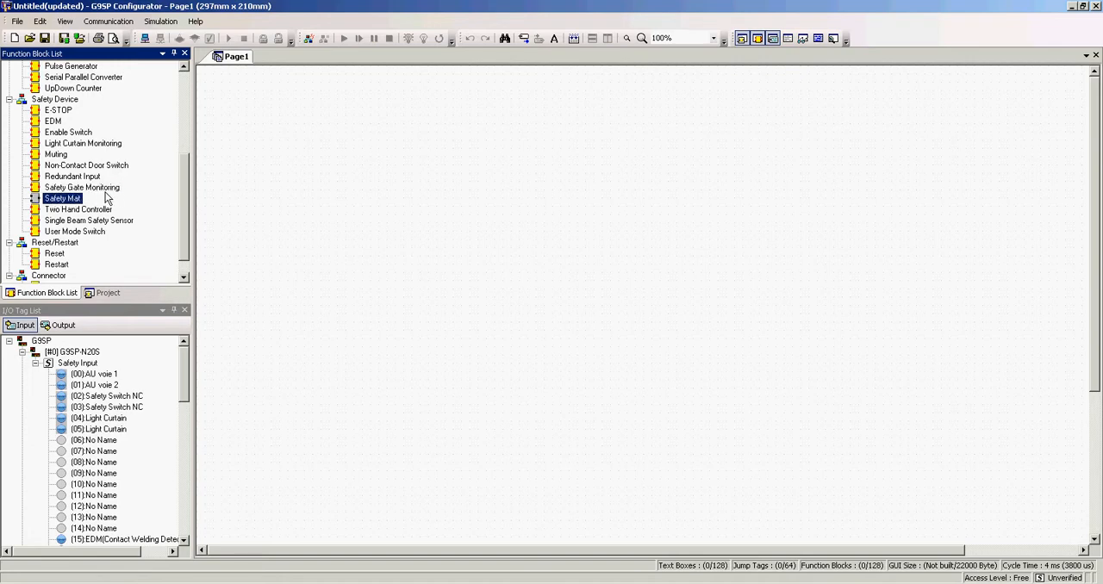
left_click(69, 210)
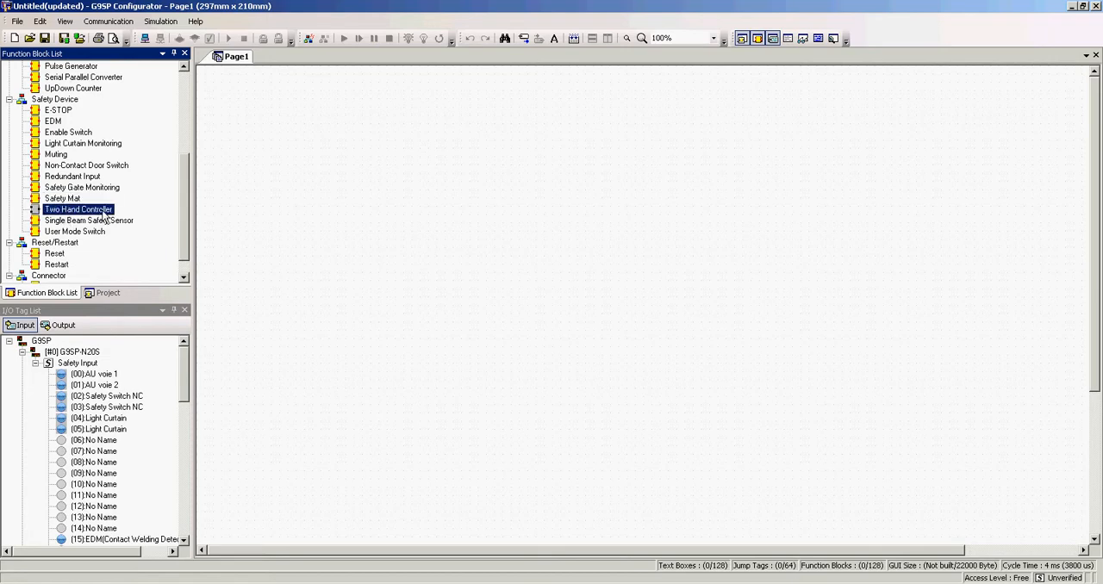
left_click(86, 221)
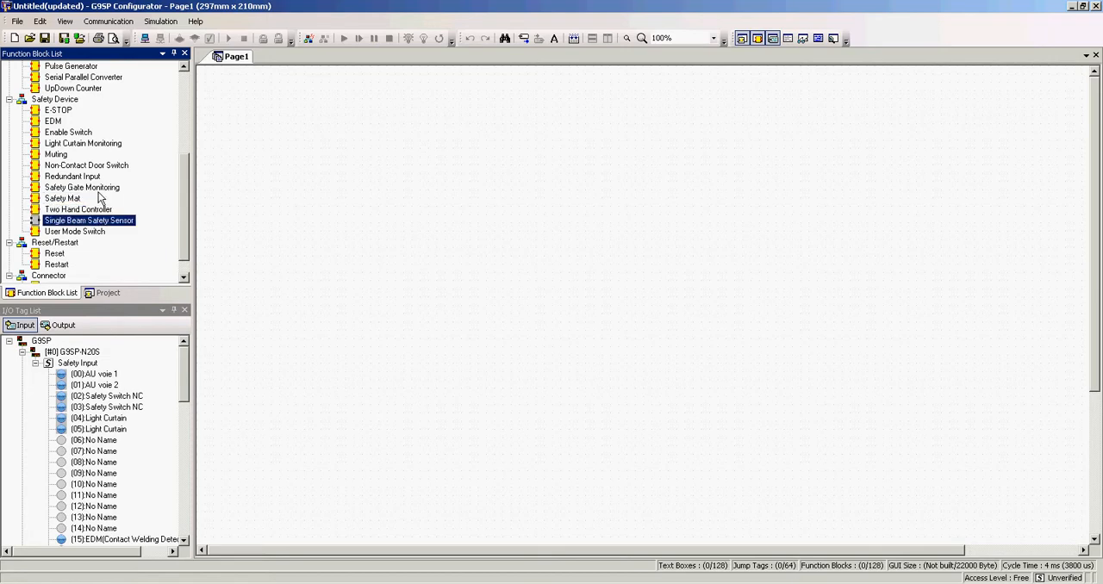
left_click(90, 231)
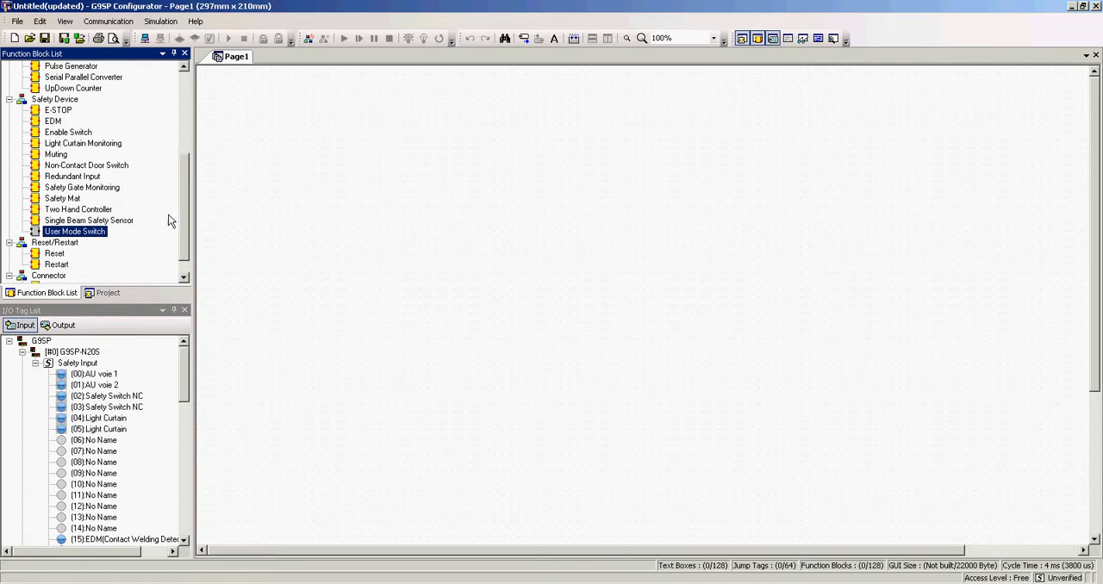
Step: Examine the Reset and Restart function blocks and the Connector group with its Multi Connector block
left_click_drag(184, 175, 185, 196)
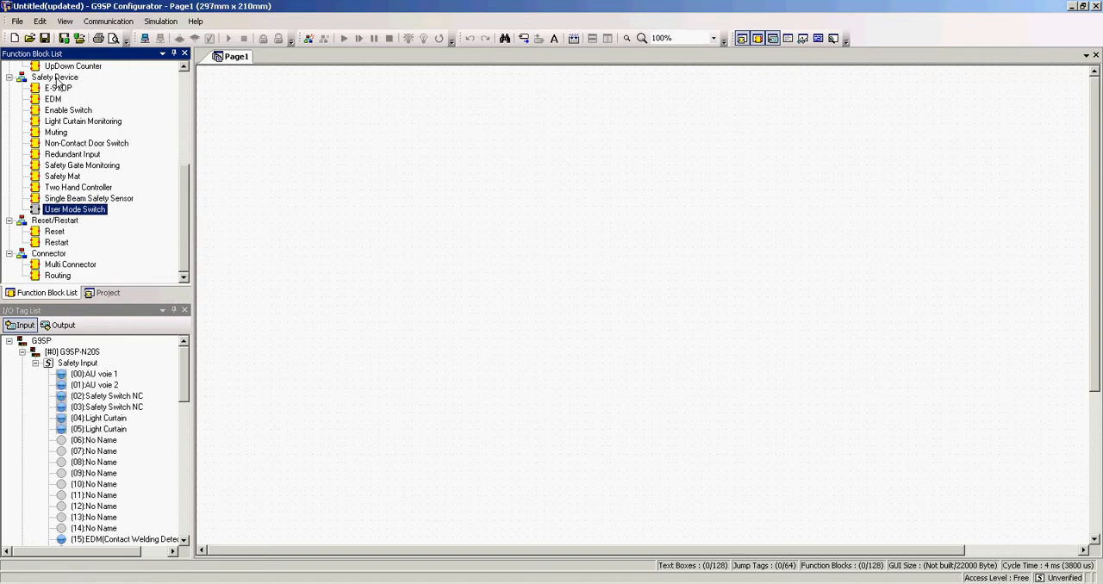
left_click(53, 232)
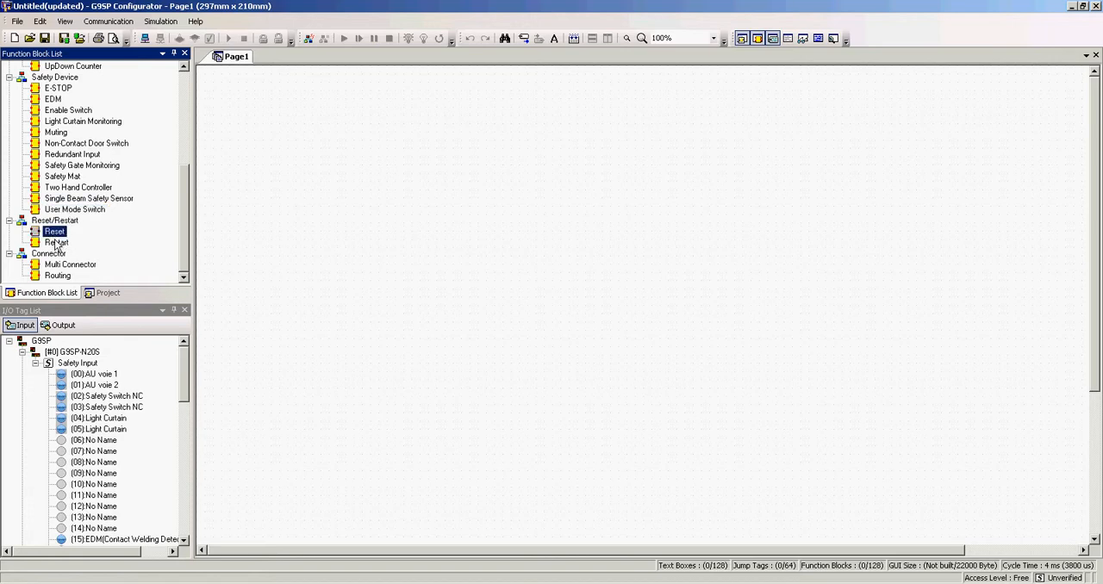
left_click(55, 242)
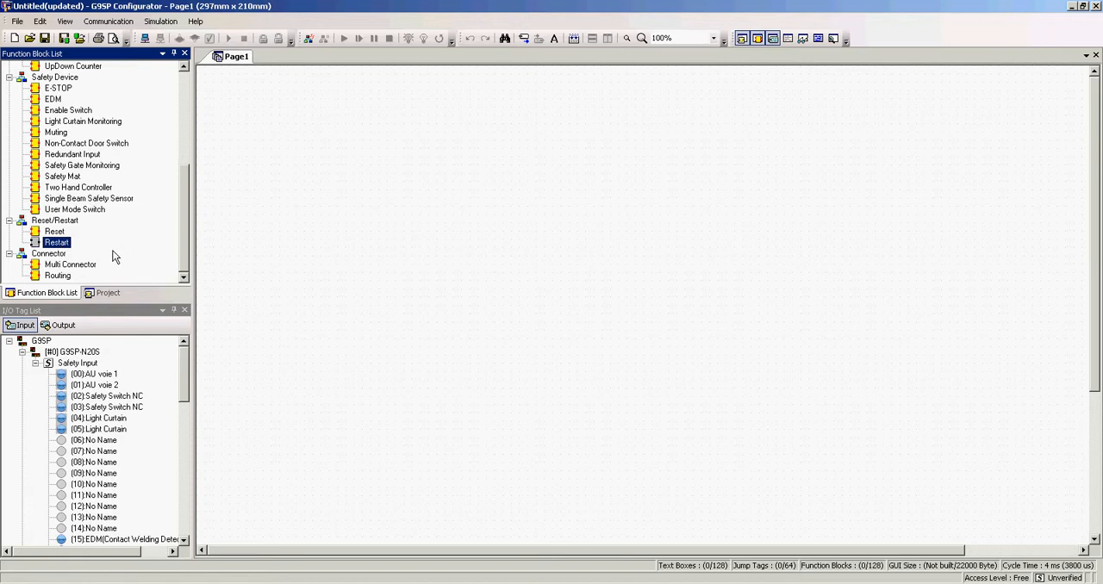
left_click(50, 256)
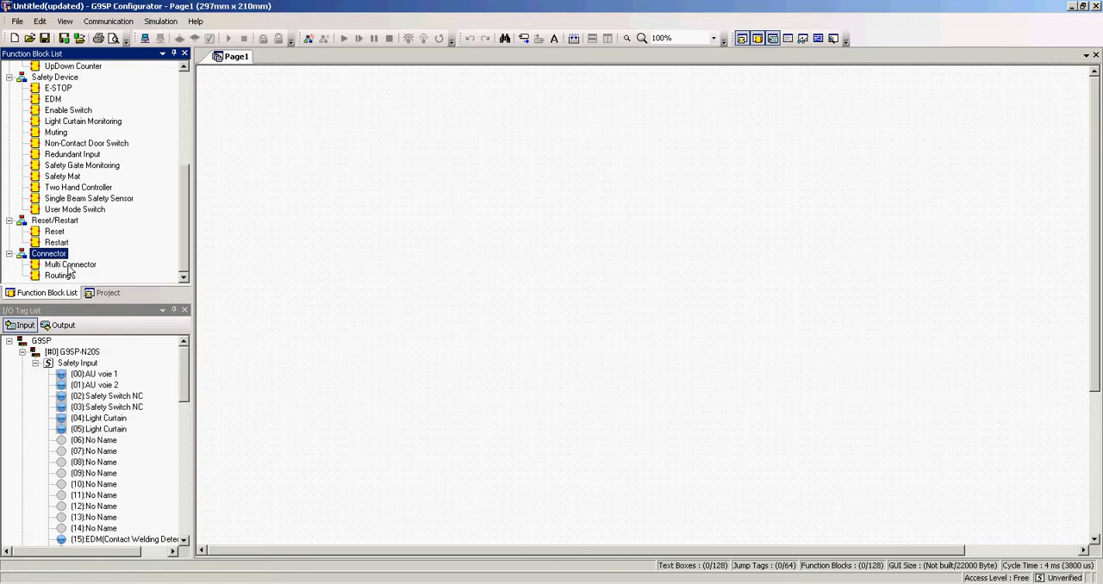
left_click(76, 267)
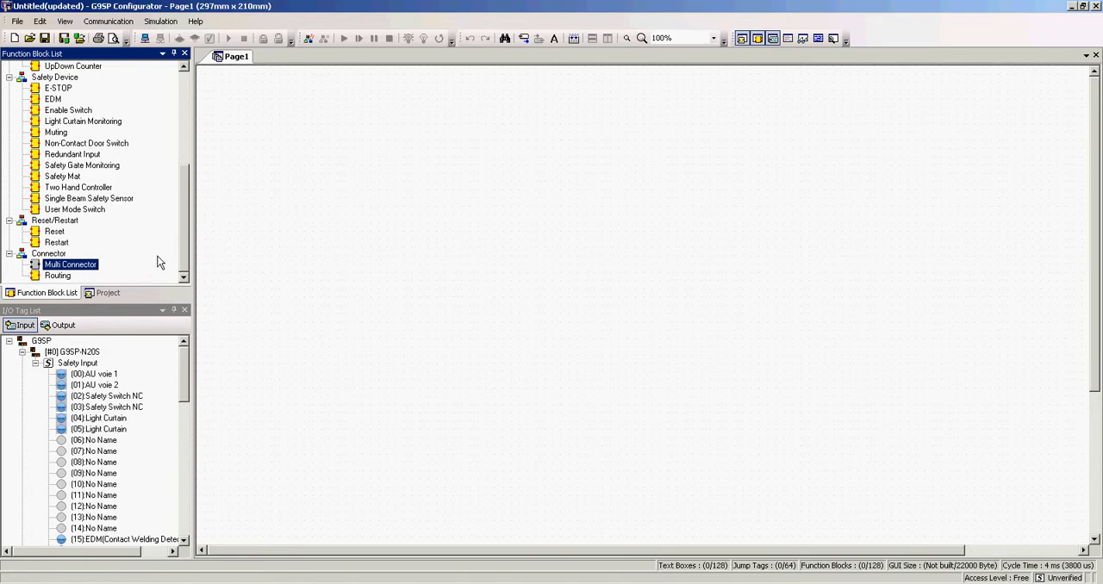
Step: Review the project's safety input terminal settings and close them without making changes
left_click(110, 292)
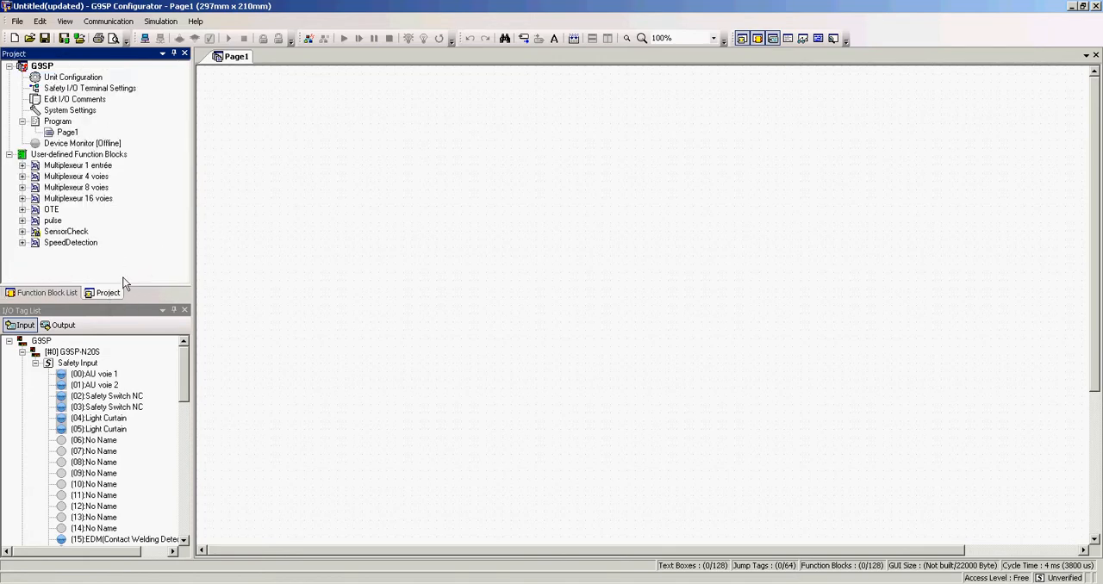
double_click(66, 91)
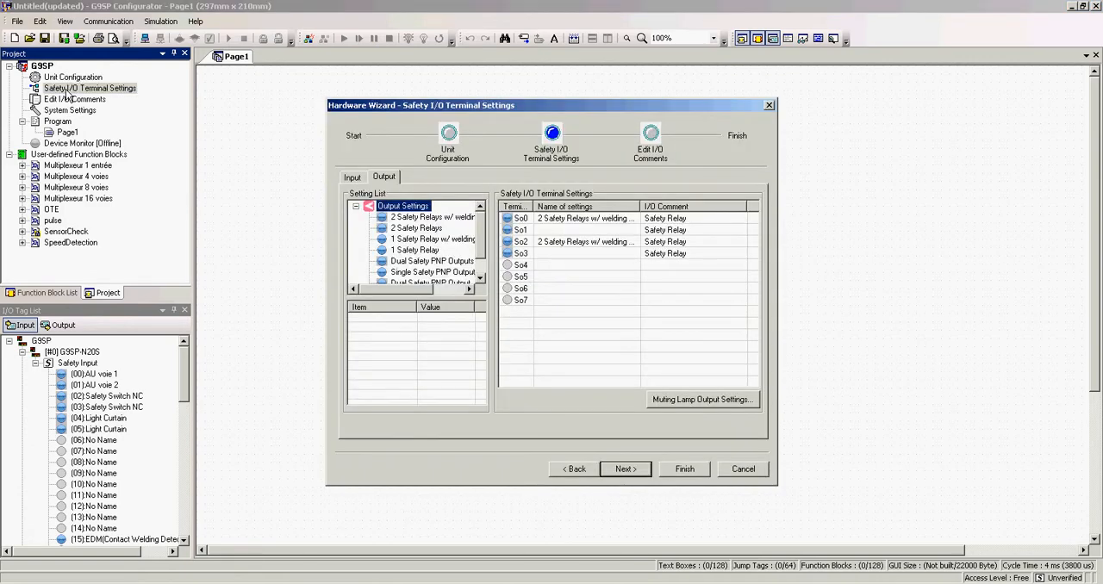
left_click(353, 176)
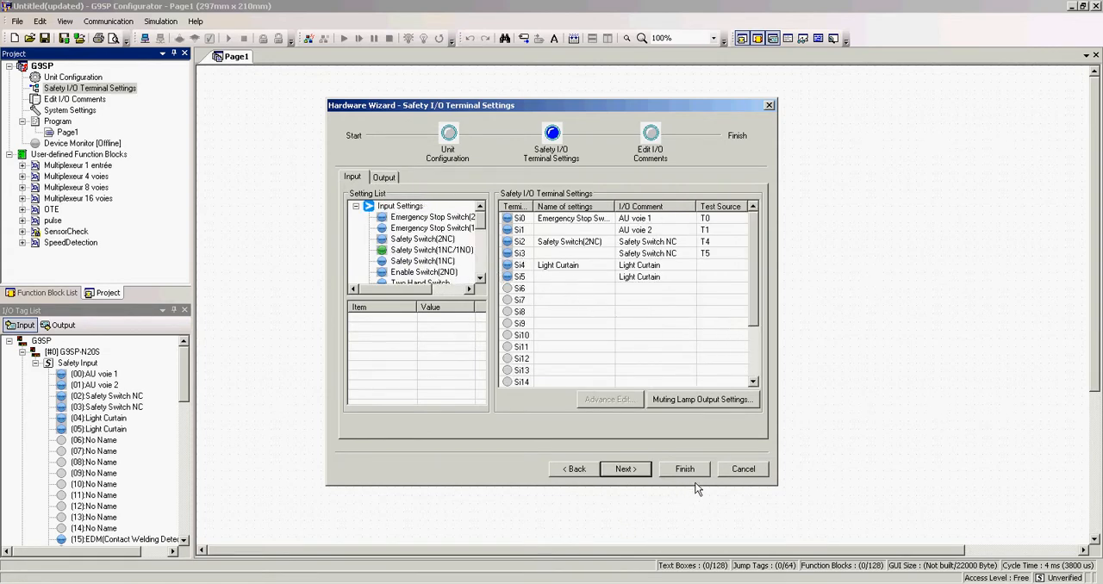
left_click(742, 469)
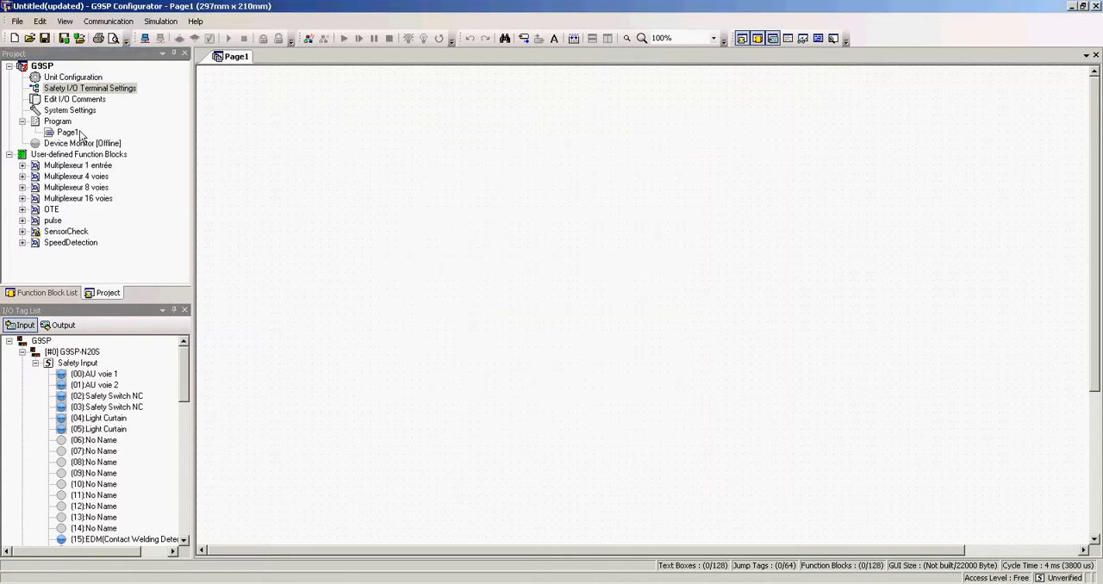
Step: Check the options for adding a new page or folder to the project's Program and dismiss them
left_click(56, 123)
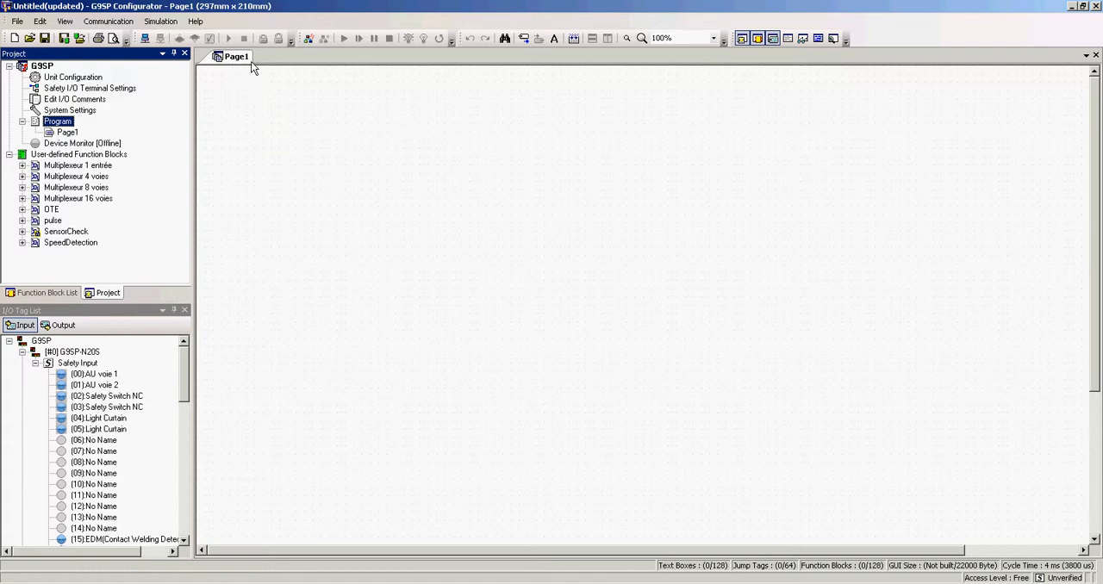
right_click(59, 122)
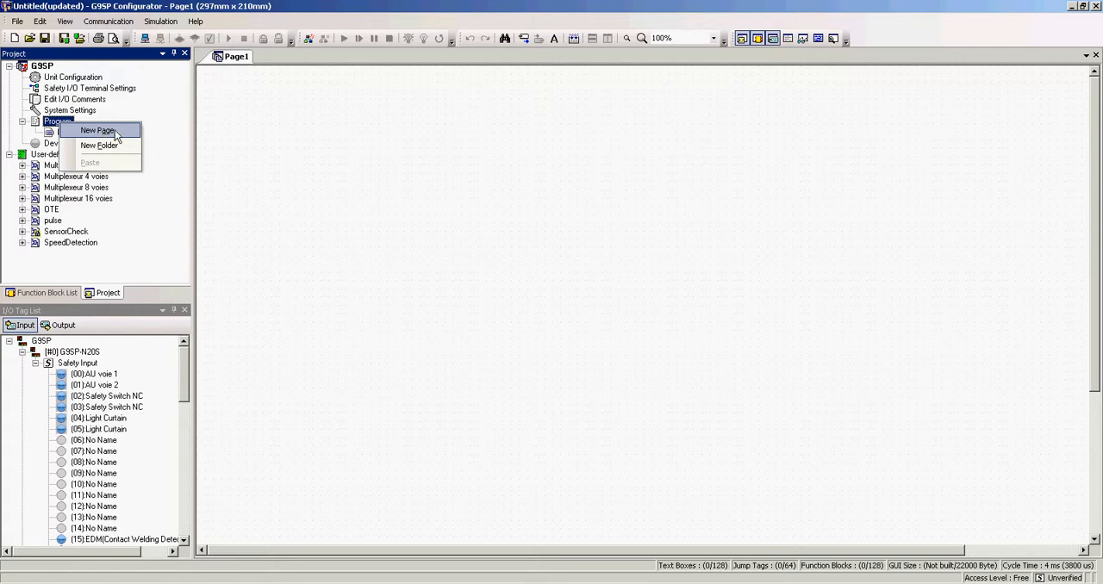
left_click(112, 274)
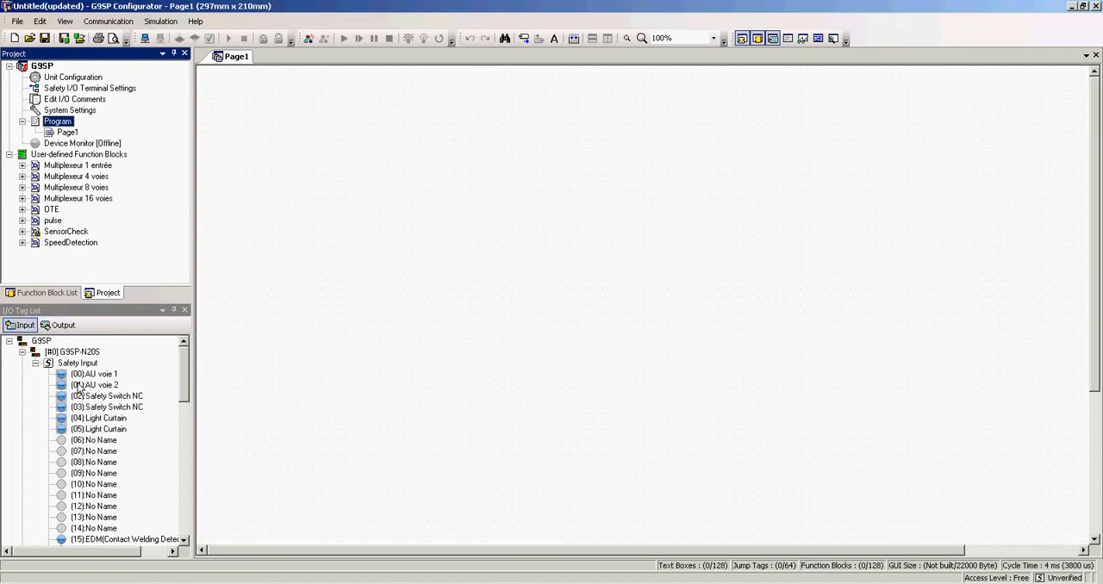
Step: Examine the available I/O tags of the G9SP-N20S, covering both the safety inputs and the safety outputs
scroll(184, 387, "down", 1)
left_click_drag(186, 380, 180, 455)
left_click(59, 325)
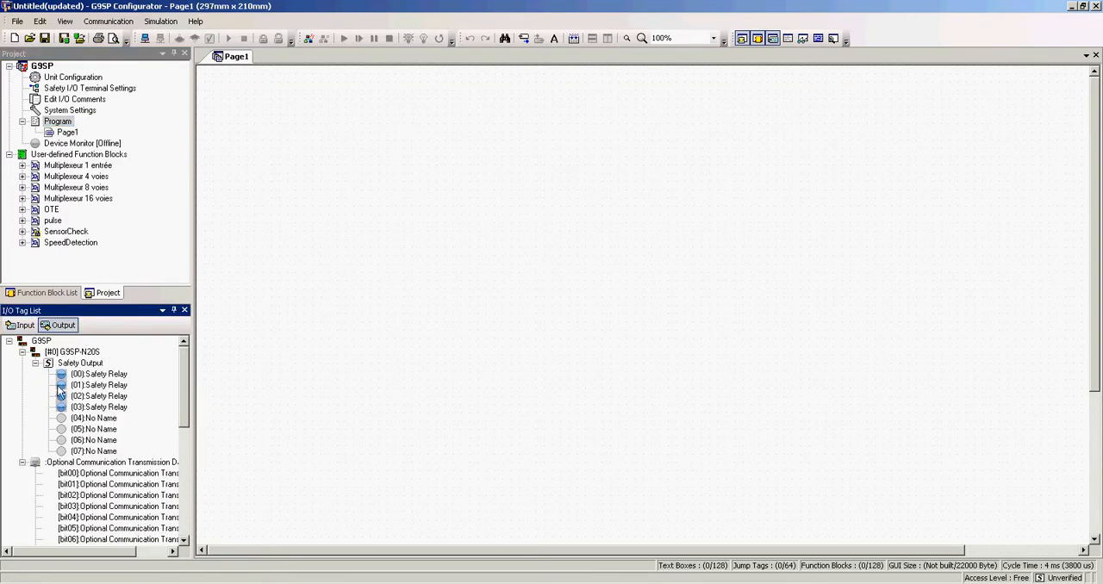
left_click_drag(185, 374, 194, 349)
left_click(26, 327)
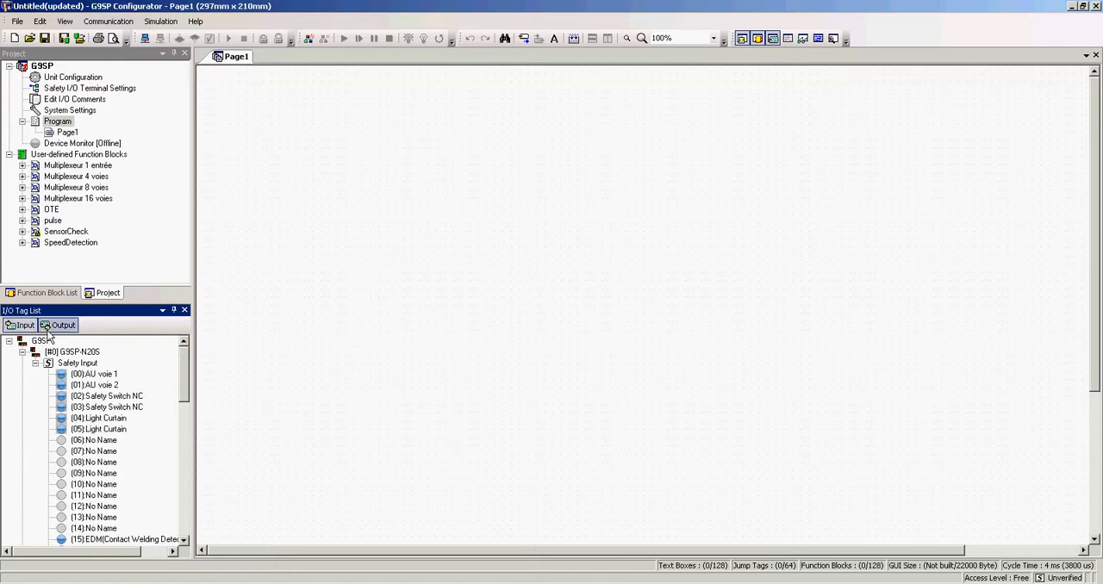
Step: Place the safety inputs (00) AU voie 1 and (01) AU voie 2 together on the left side of Page1
left_click(79, 375)
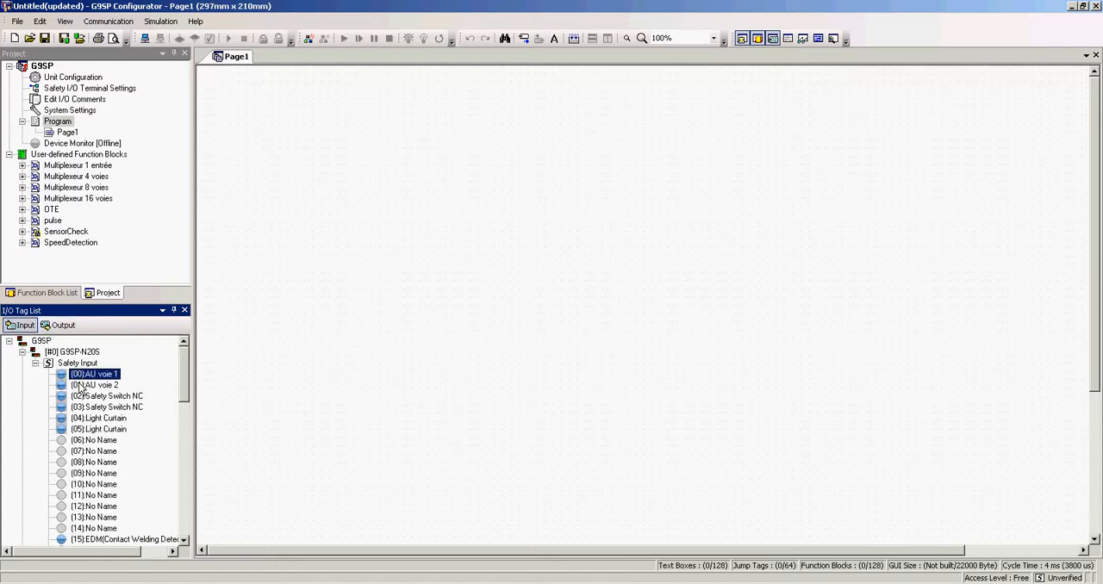
left_click(79, 385, "shift")
left_click_drag(86, 389, 272, 199)
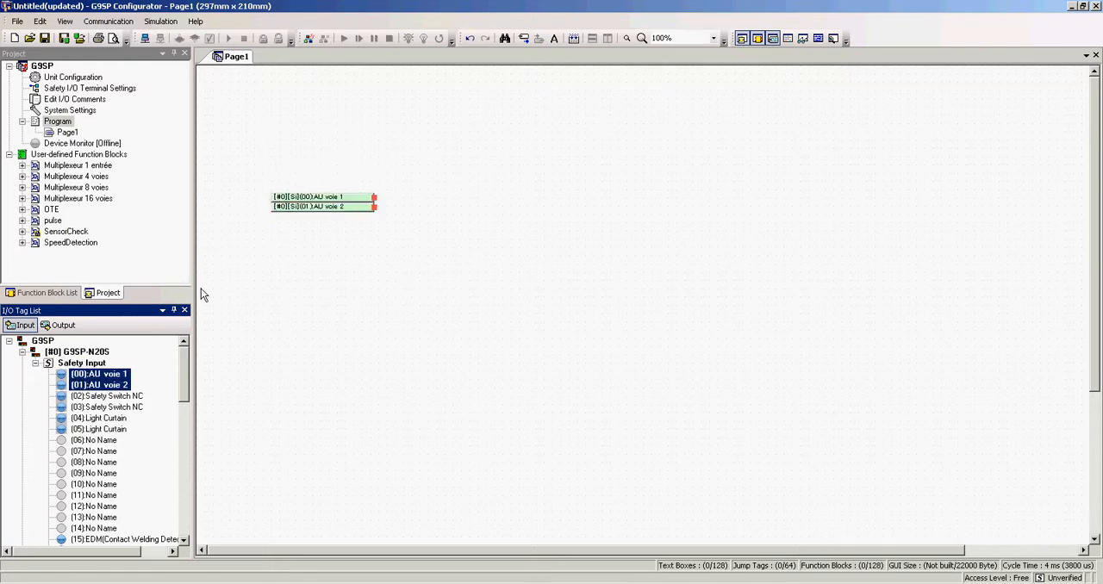
Step: Place the Safety Switch NC inputs (02) and (03) below the AU inputs, and the Light Curtain inputs (04) and (05) below those
left_click(98, 405)
left_click(102, 398, "shift")
left_click_drag(194, 384, 271, 296)
left_click(113, 420)
left_click(108, 429, "shift")
left_click_drag(108, 429, 269, 394)
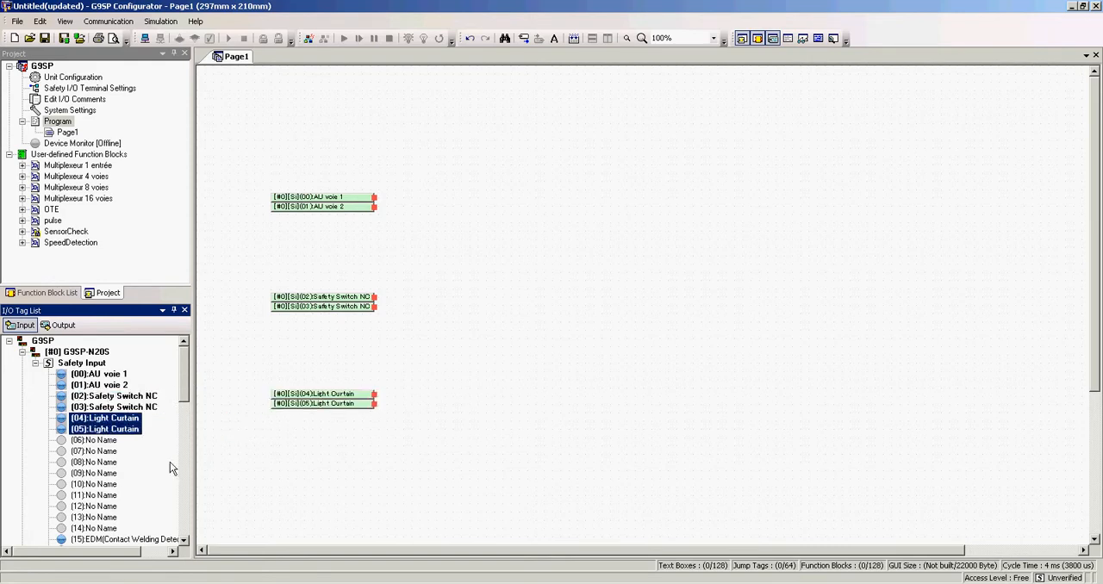
Step: Place the EDM inputs (15) and (16) separately in the right half of Page1, with (15) above (16)
scroll(129, 431, "down", 4)
left_click(121, 406)
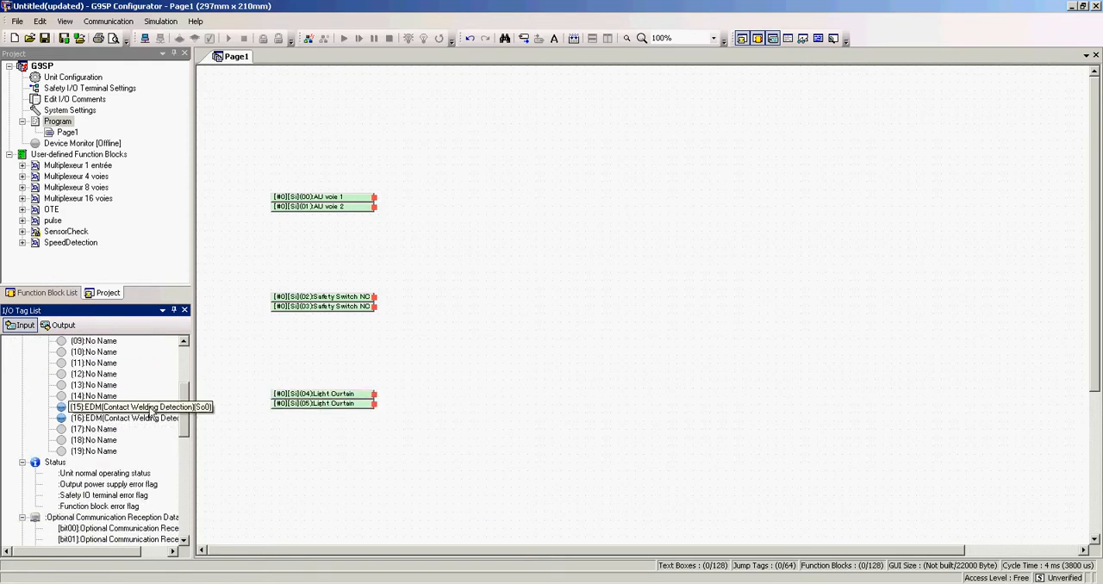
left_click(133, 421)
left_click_drag(121, 418, 682, 262)
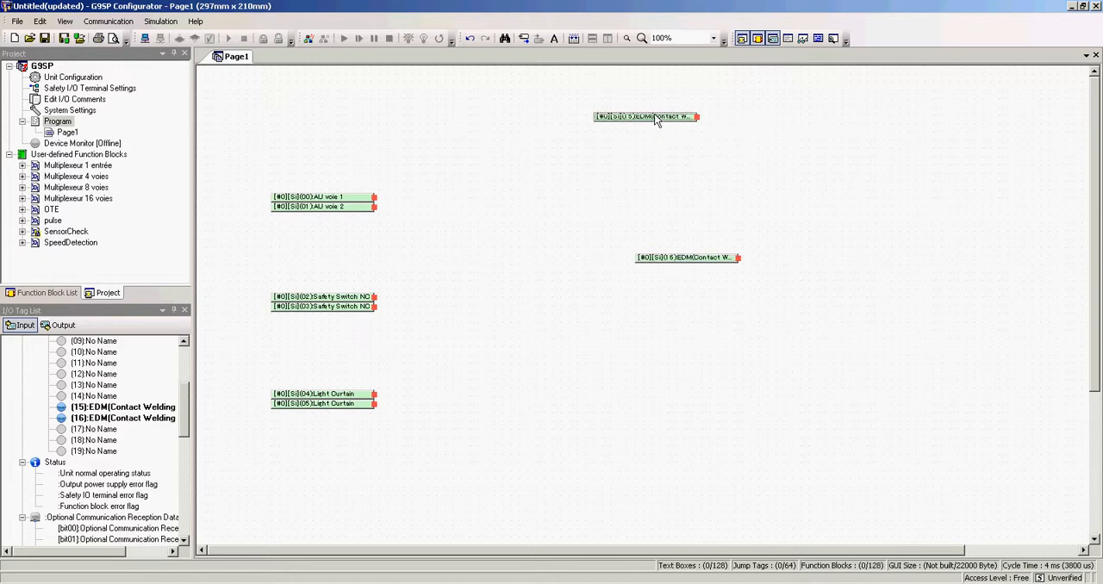
left_click_drag(677, 113, 701, 109)
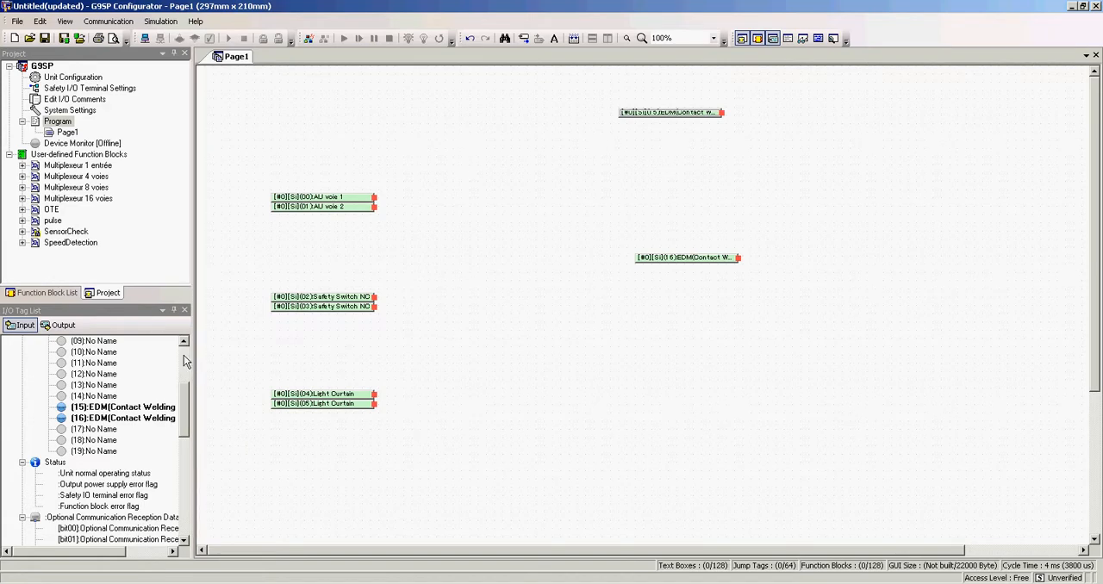
Step: Place the Safety Relay outputs on the right side of Page1 as two pairs, (00) and (01) above (02) and (03)
scroll(188, 361, "up", 4)
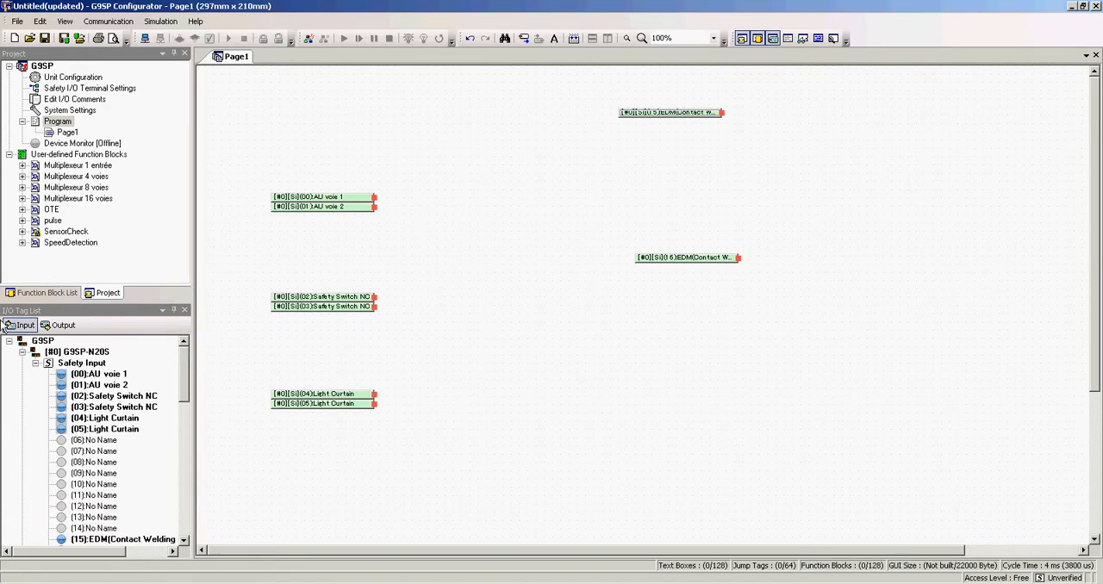
left_click(59, 325)
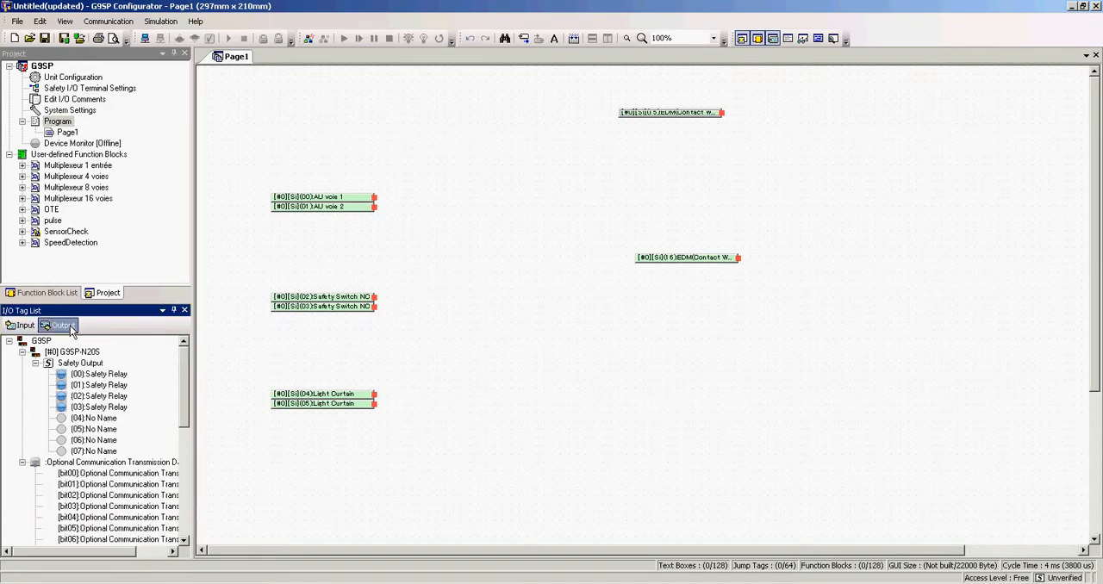
left_click(98, 375)
left_click(93, 386, "shift")
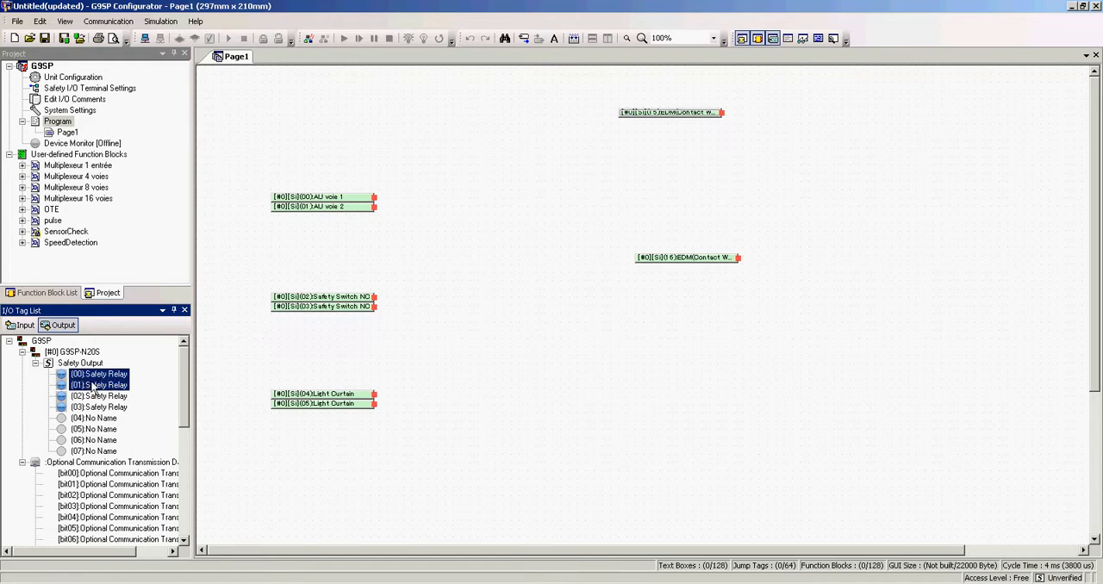
left_click_drag(102, 377, 836, 143)
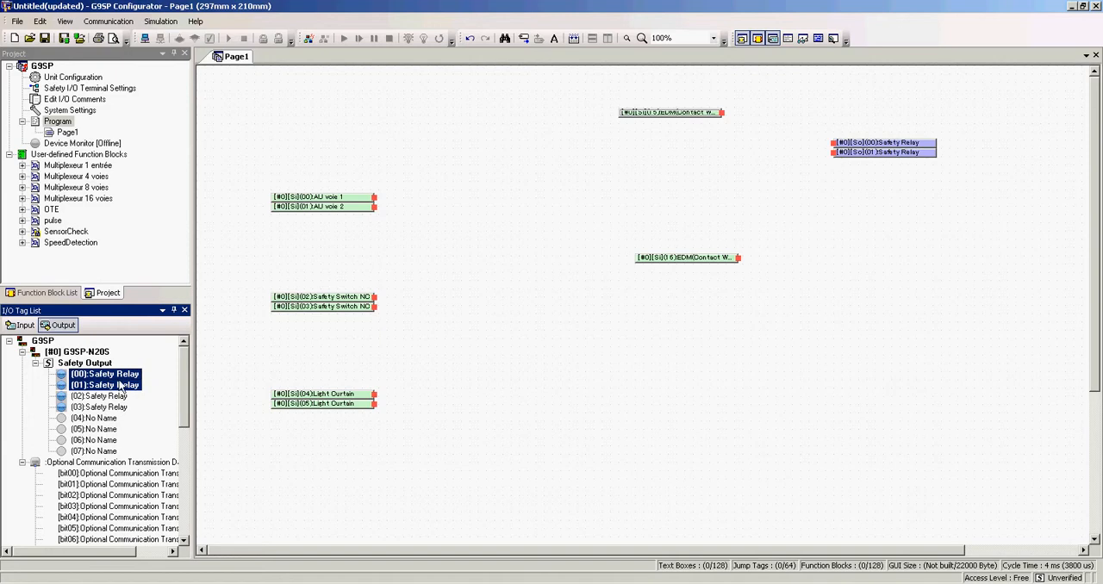
left_click(104, 397)
left_click(102, 408, "shift")
left_click_drag(103, 407, 843, 316)
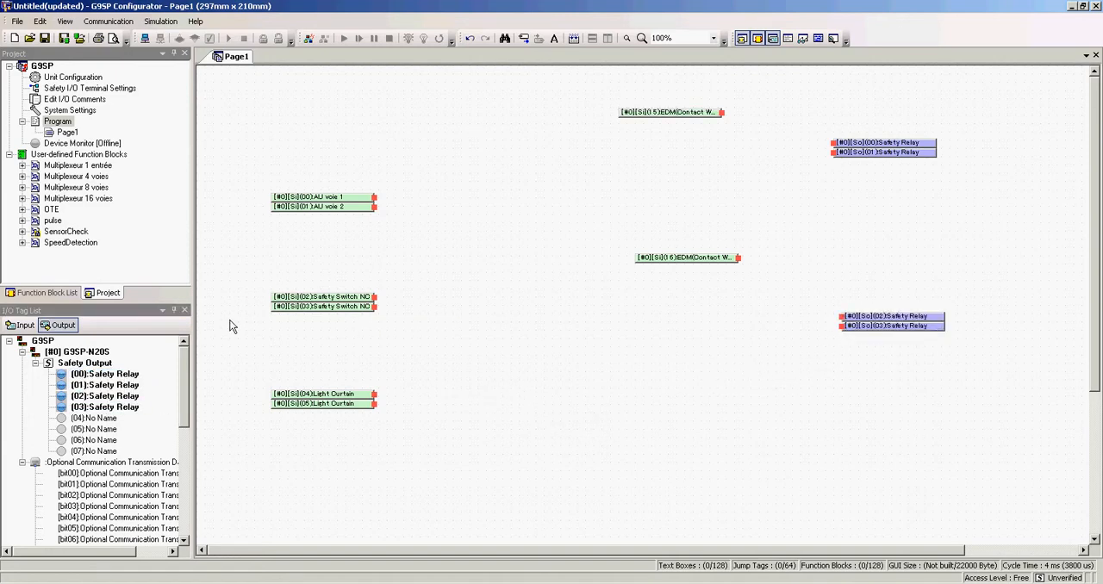
Step: Place E-STOP, Safety Gate Monitoring and Light Curtain Monitoring blocks beside the AU, Safety Switch and Light Curtain inputs, wiring each input pair to its block
left_click(36, 294)
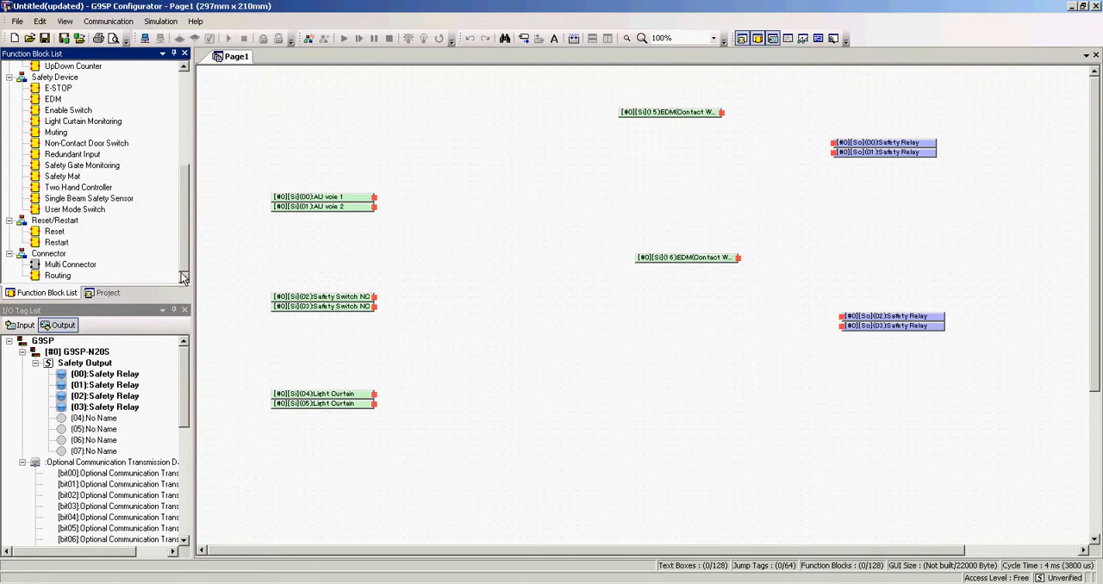
left_click(184, 202)
left_click_drag(184, 202, 185, 181)
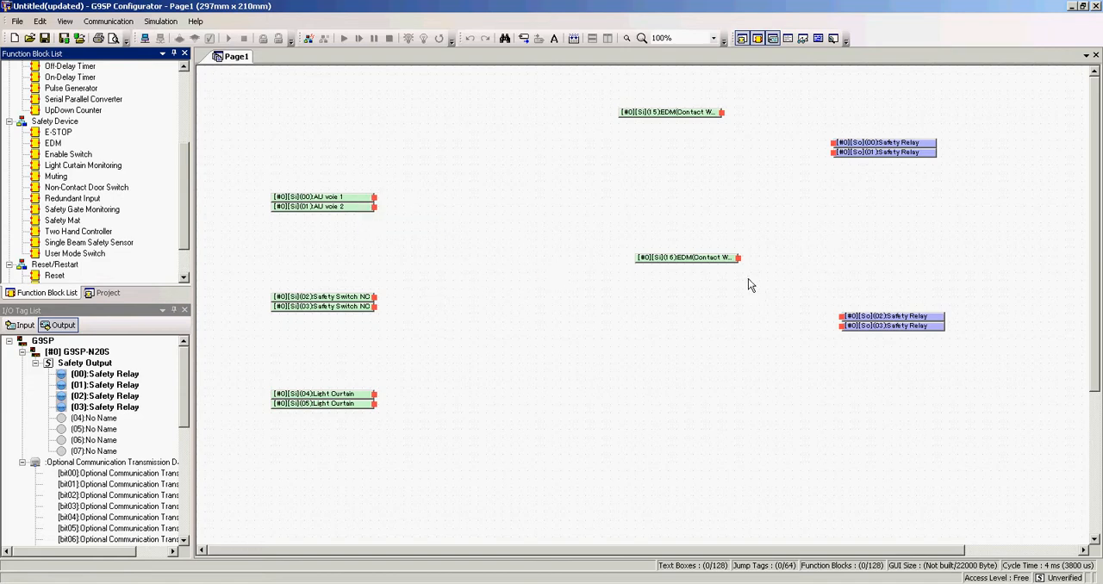
mouse_move(52, 133)
left_mouse_down()
mouse_move(377, 153)
mouse_move(423, 178)
mouse_move(373, 207)
mouse_move(413, 209)
left_mouse_up()
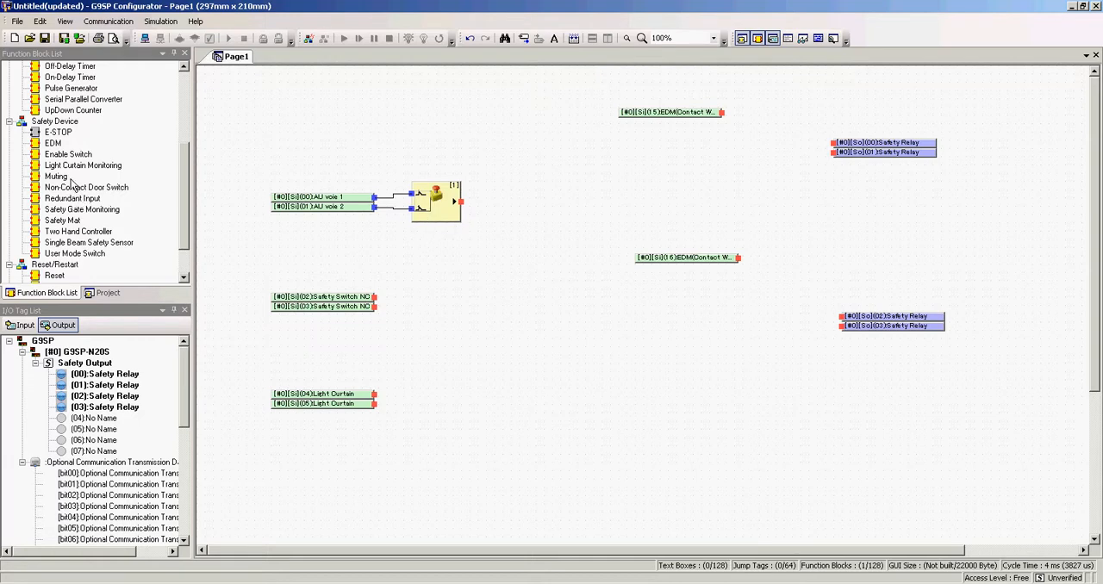
left_click_drag(78, 209, 420, 320)
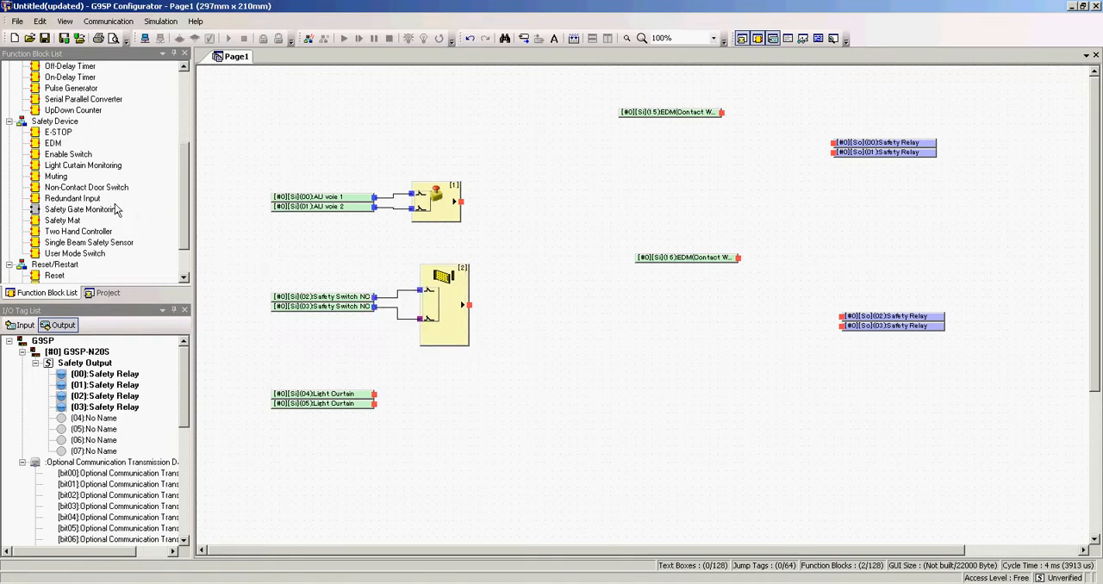
left_click_drag(73, 165, 419, 407)
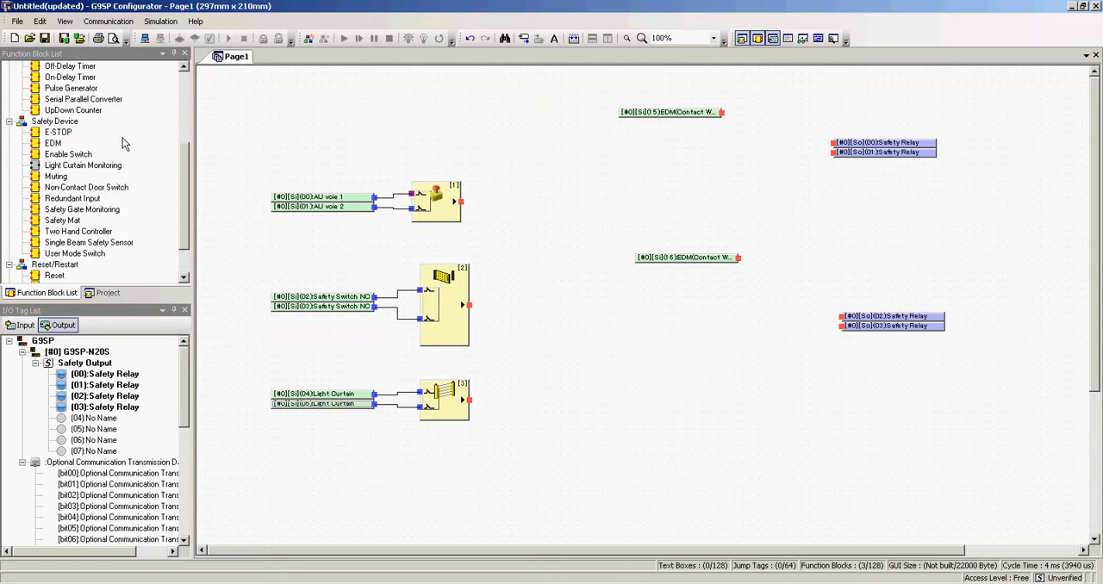
Step: Place an EDM block before each Safety Relay output pair and wire both outputs of each block to its pair
left_click(50, 144)
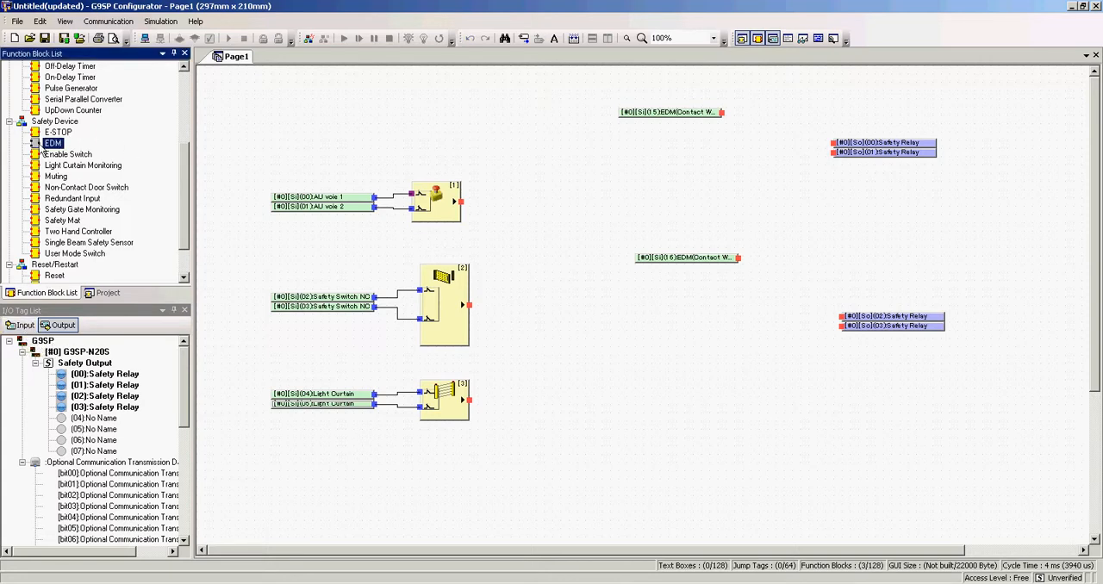
left_click_drag(36, 148, 775, 143)
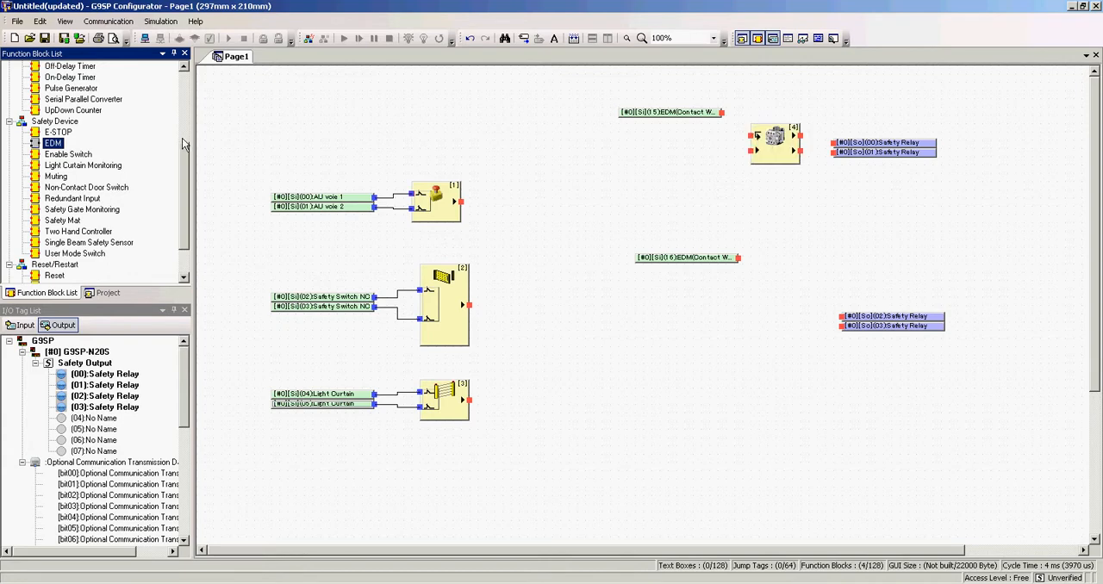
left_click_drag(40, 148, 771, 315)
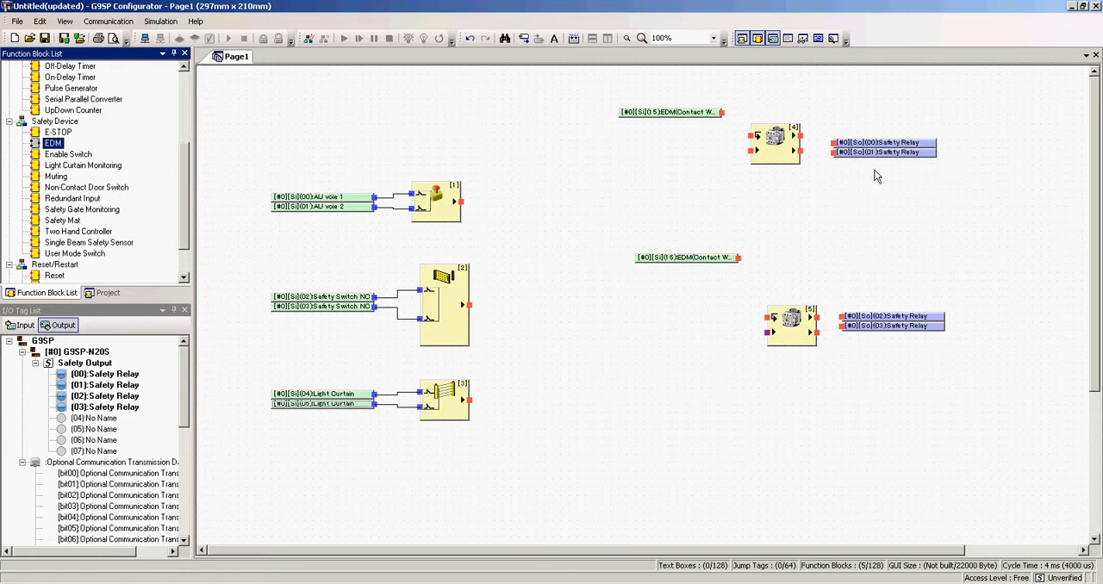
mouse_move(800, 136)
left_mouse_down()
mouse_move(834, 143)
mouse_move(834, 155)
mouse_move(801, 153)
left_mouse_up()
mouse_move(816, 317)
left_mouse_down()
mouse_move(842, 316)
mouse_move(816, 330)
left_mouse_up()
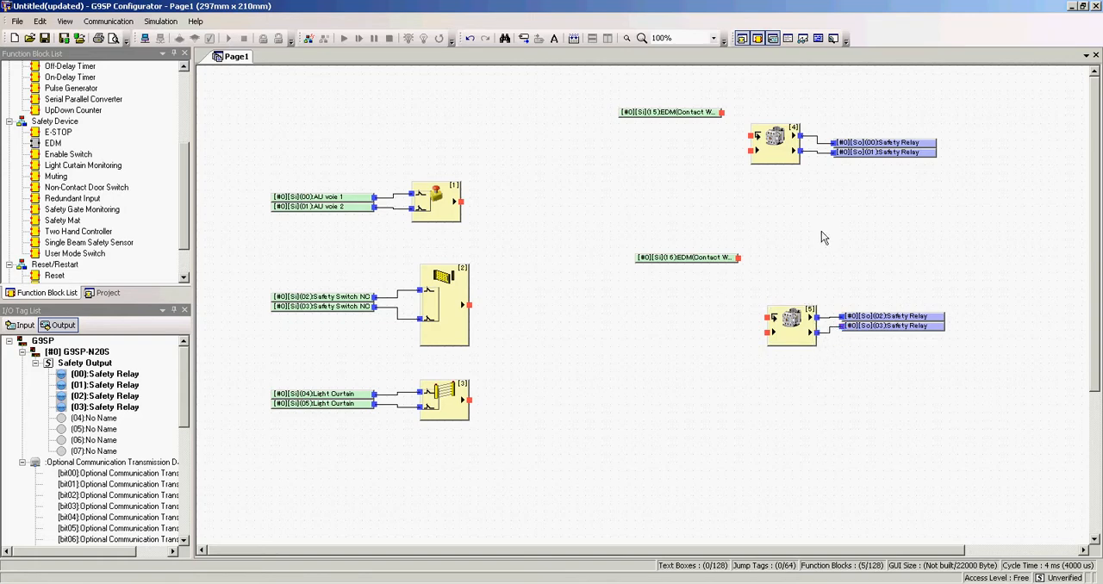
Step: Wire EDM input (15) to the upper EDM block's feedback input and EDM input (16) to the lower block's
left_click_drag(651, 111, 640, 107)
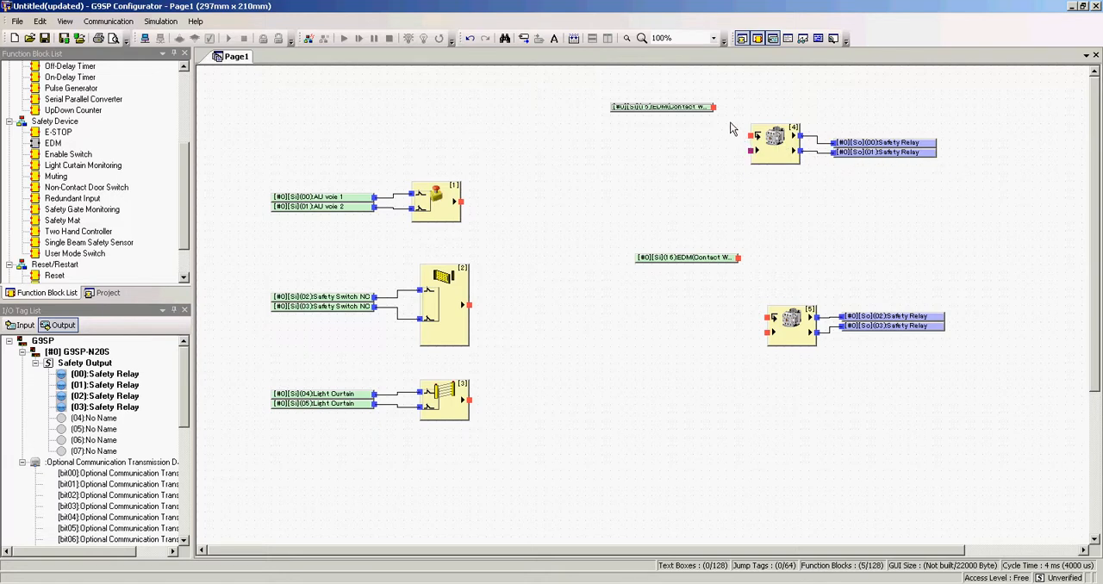
left_click_drag(713, 107, 750, 136)
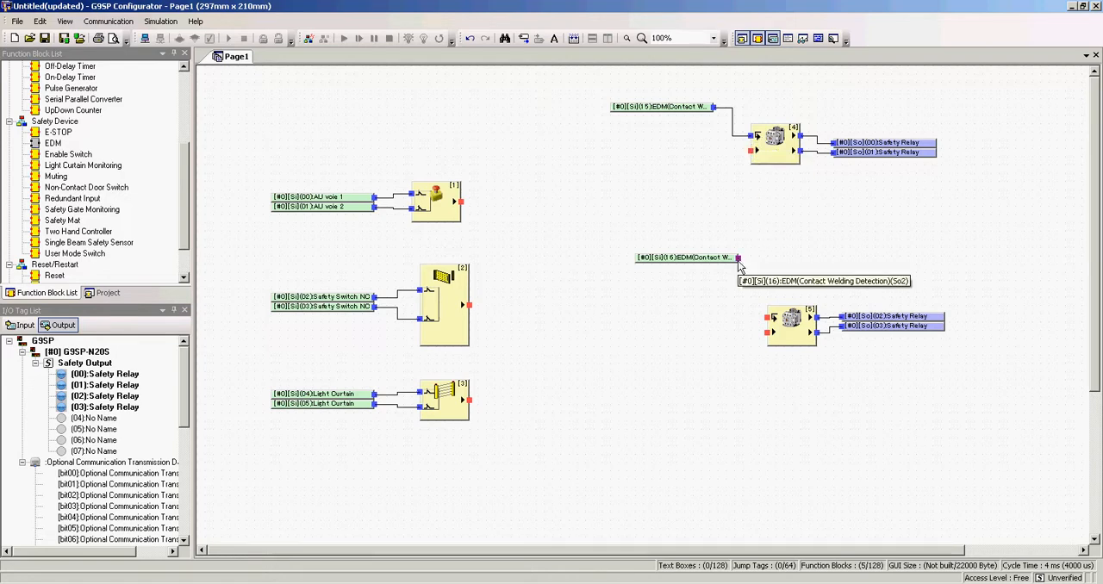
left_click_drag(738, 258, 769, 324)
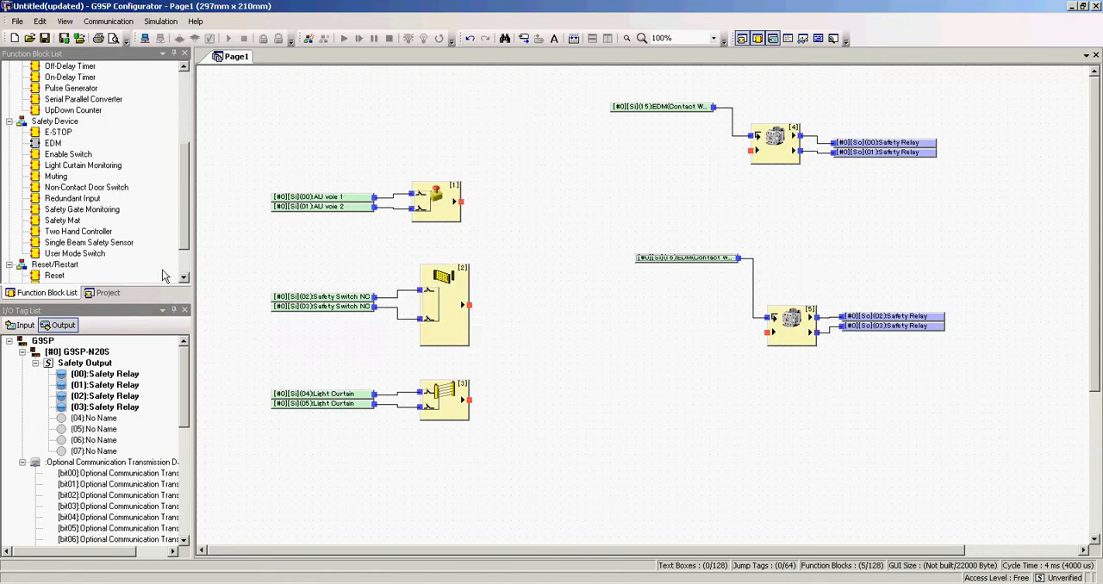
Step: Place a Reset block after the E-STOP block and wire it between the E-STOP output and the upper EDM block's second input
scroll(173, 224, "down", 2)
left_click(137, 232)
left_click_drag(140, 238, 512, 233)
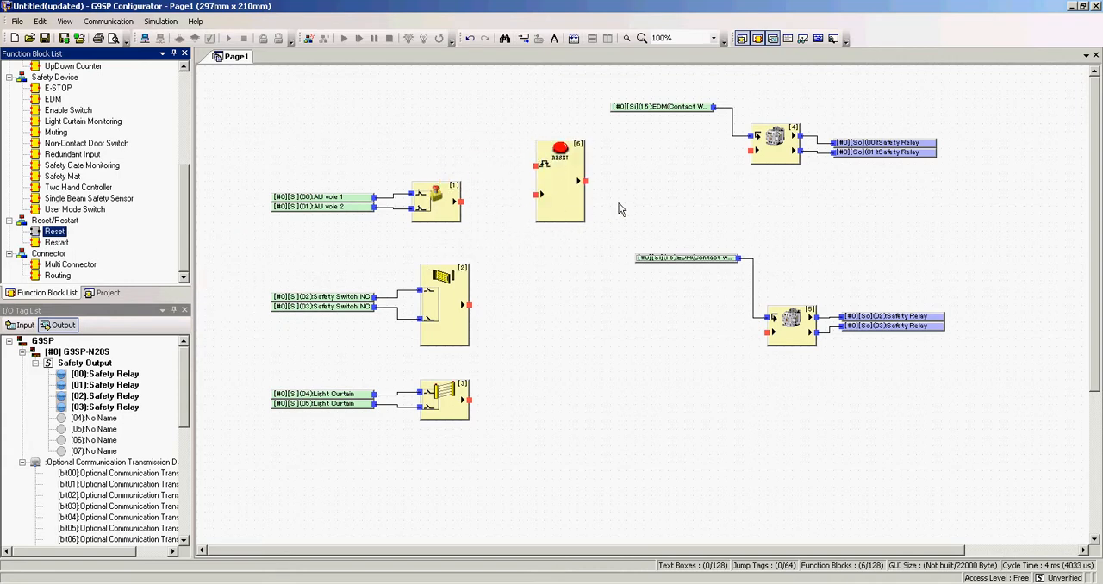
left_click(576, 201)
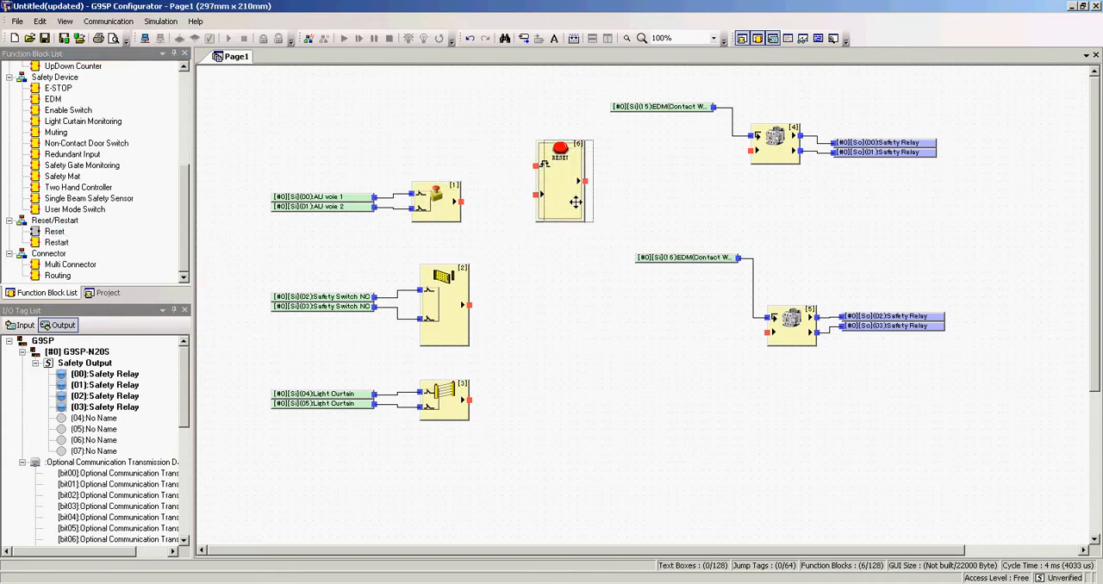
left_click_drag(575, 202, 584, 202)
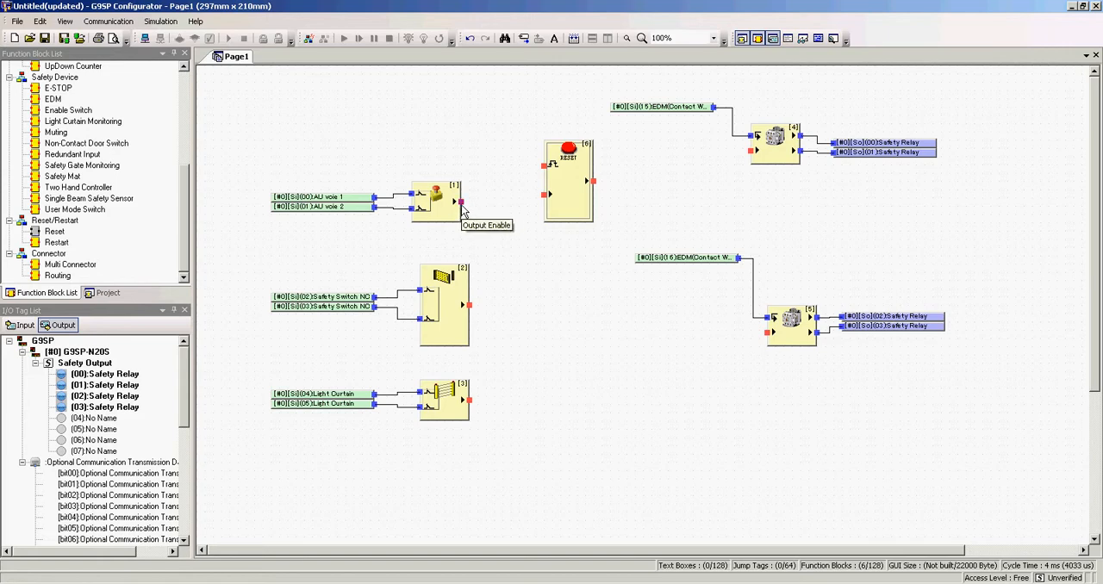
left_click_drag(463, 209, 544, 195)
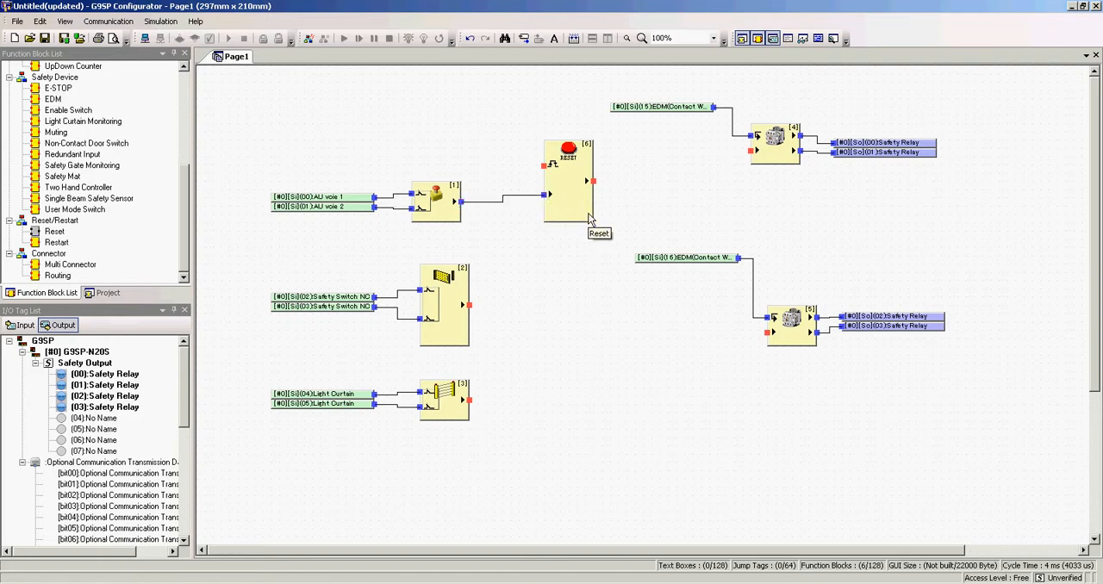
left_click_drag(593, 181, 756, 152)
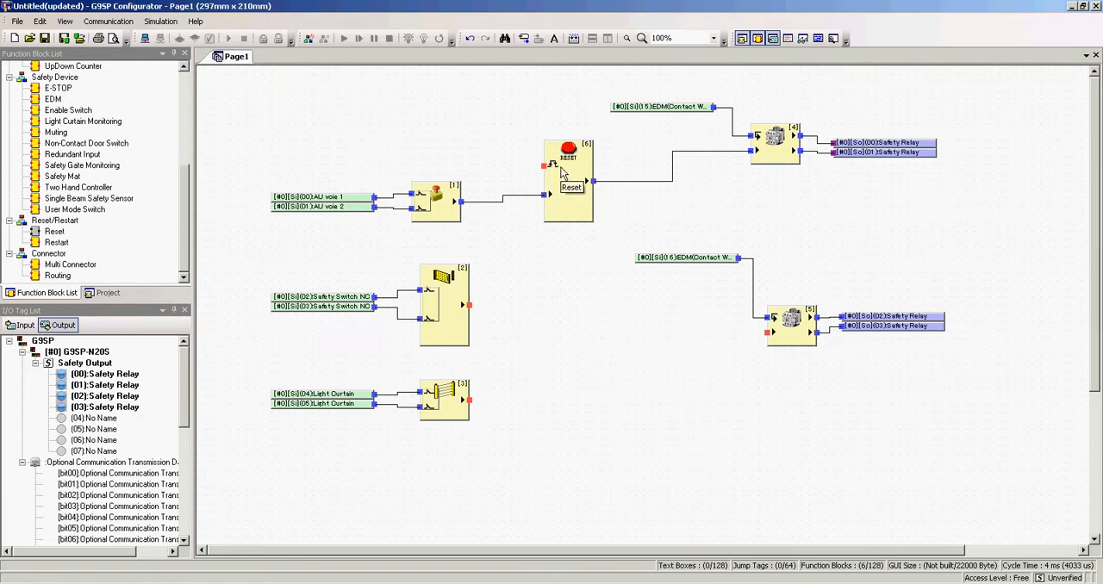
Step: Set the Reset block's number of inputs to 3 and wire the Safety Gate Monitoring output to its added input
left_click(589, 204)
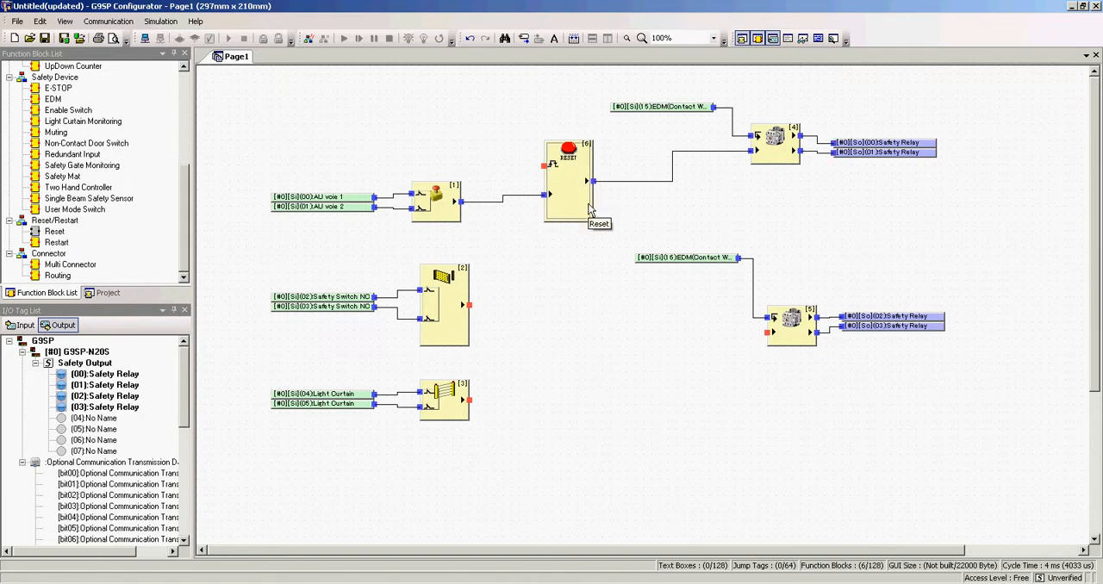
right_click(588, 204)
left_click(628, 227)
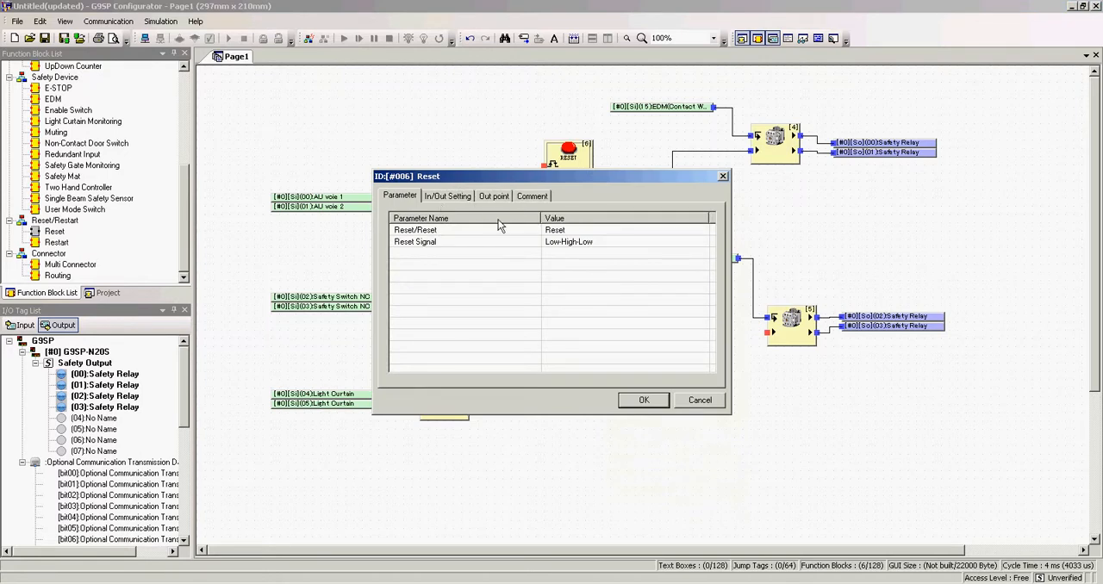
left_click(586, 244)
left_click(630, 241)
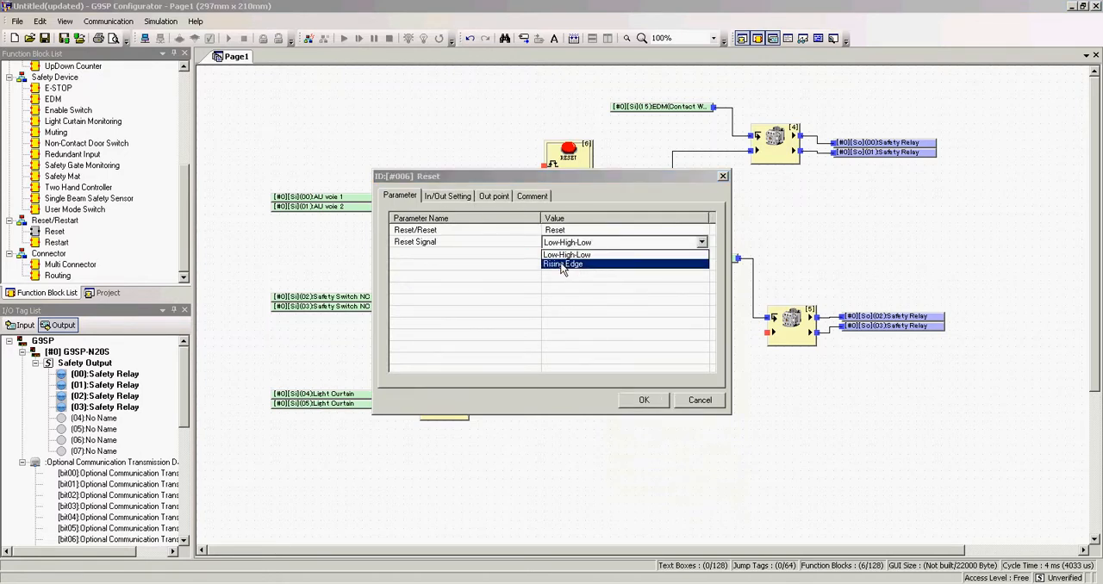
left_click(445, 268)
left_click(437, 199)
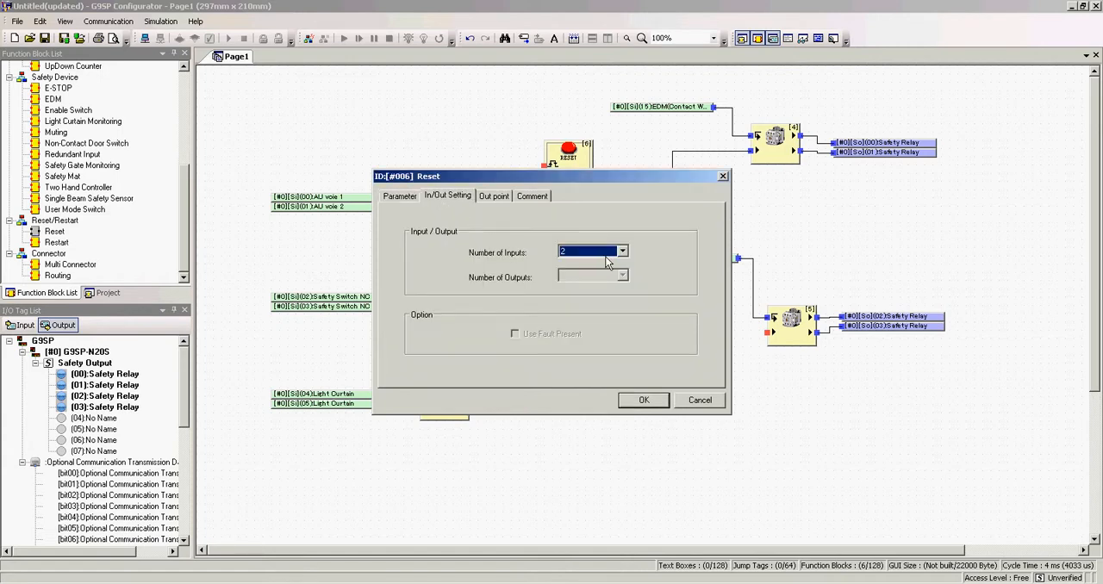
left_click(622, 251)
left_click(589, 272)
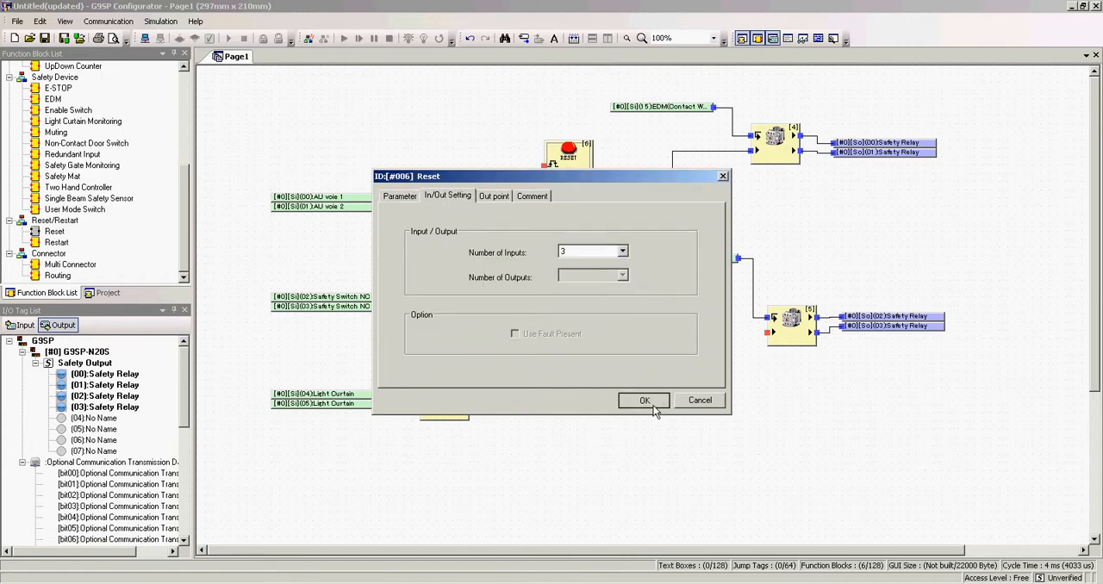
left_click(643, 401)
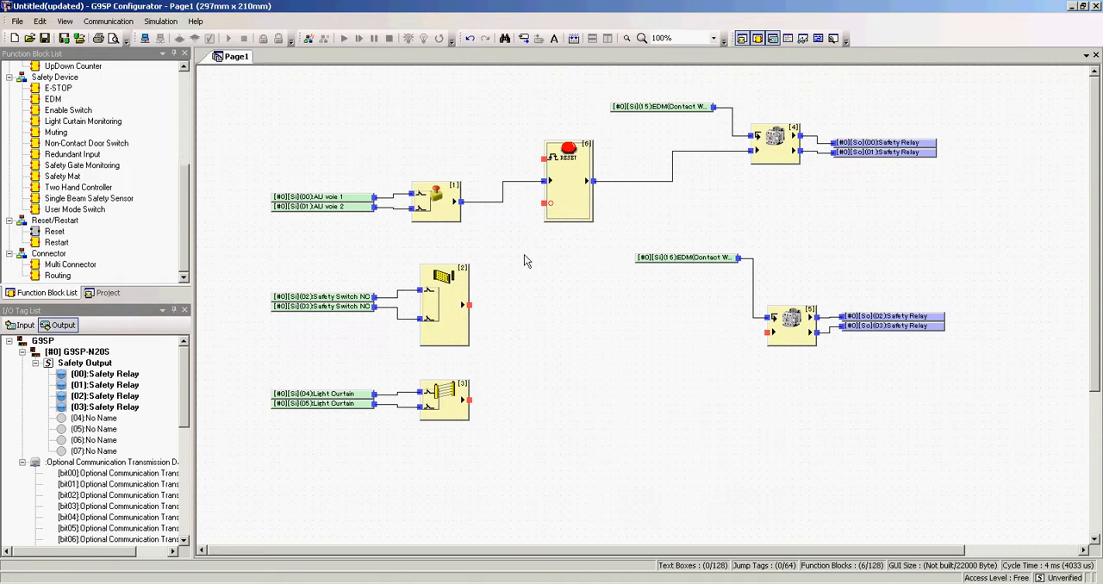
left_click_drag(469, 305, 541, 205)
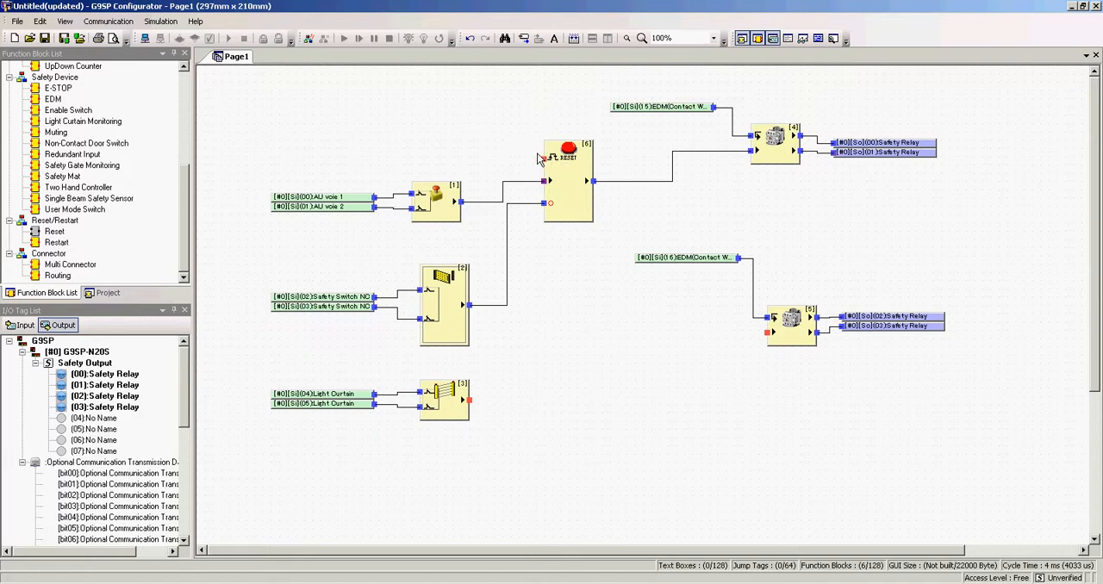
Step: Assign a Reset Switch to safety input terminal Si10 in the Safety I/O Terminal Settings
left_click(21, 325)
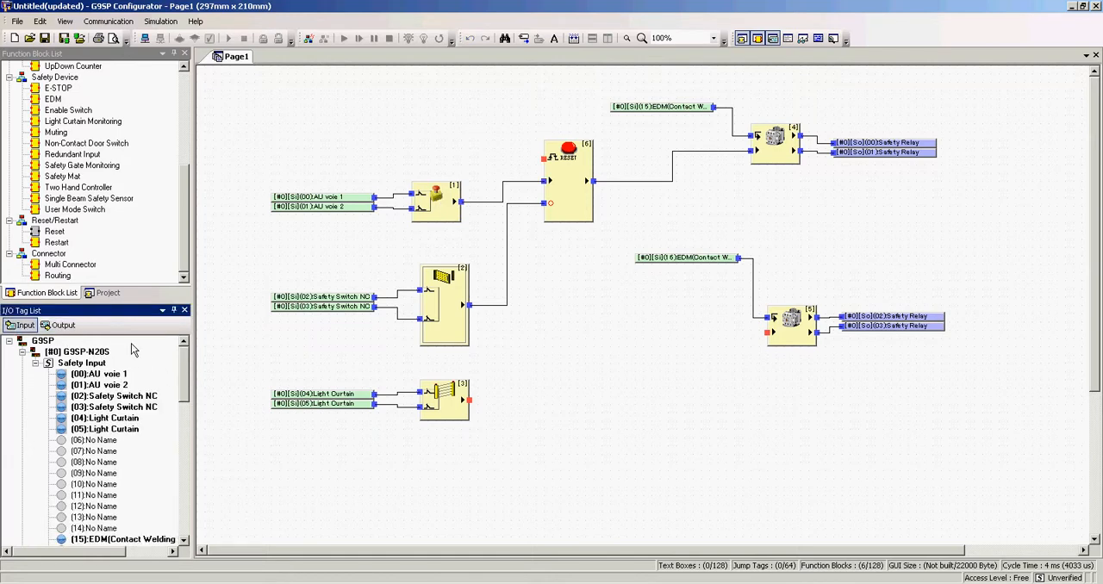
mouse_move(183, 371)
left_mouse_down()
mouse_move(183, 405)
mouse_move(185, 387)
left_mouse_up()
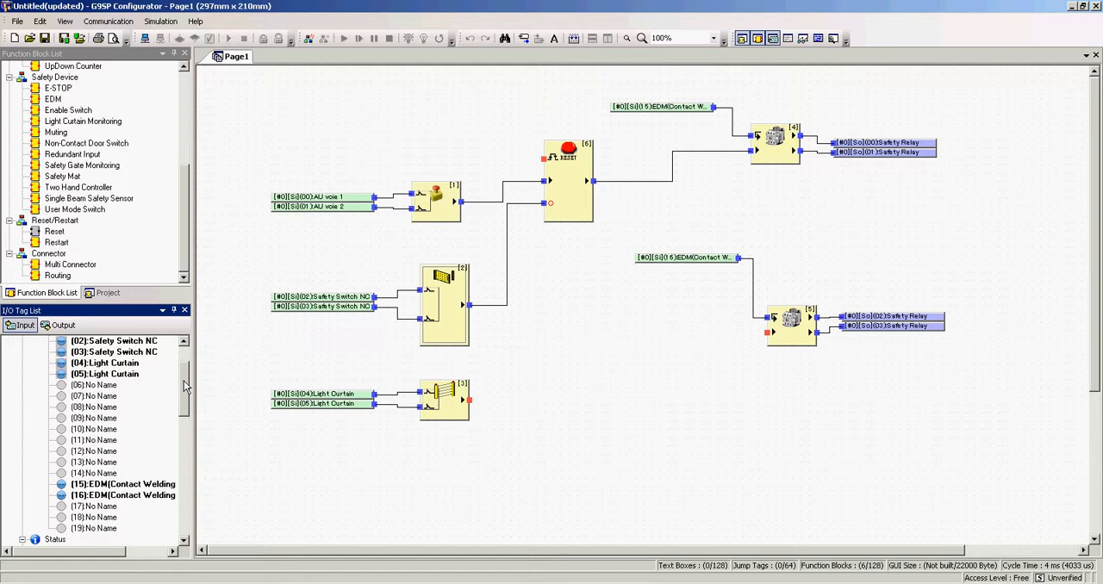
left_click(103, 296)
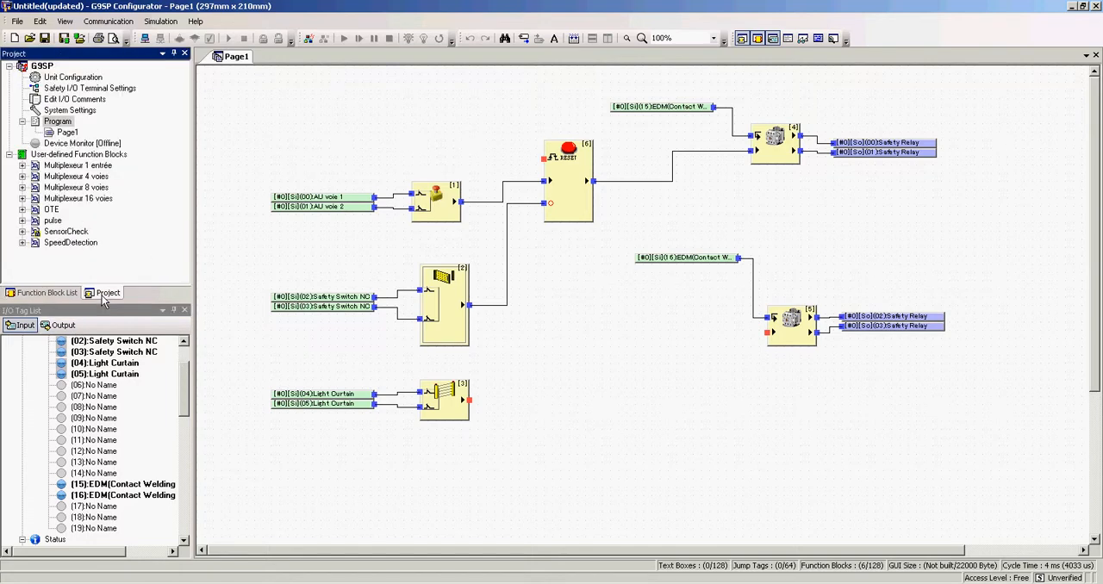
double_click(66, 88)
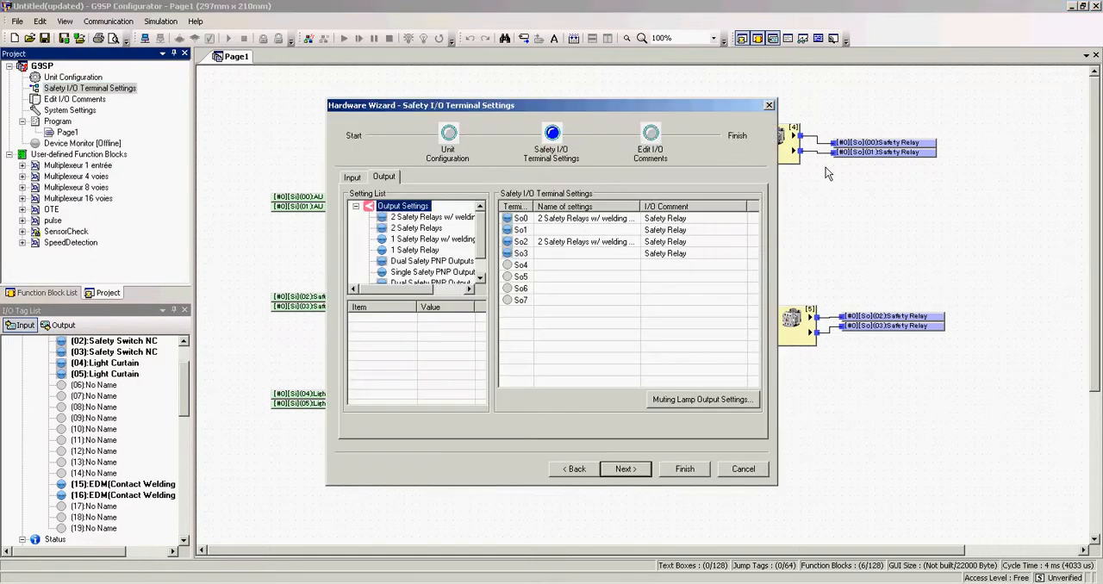
left_click(351, 176)
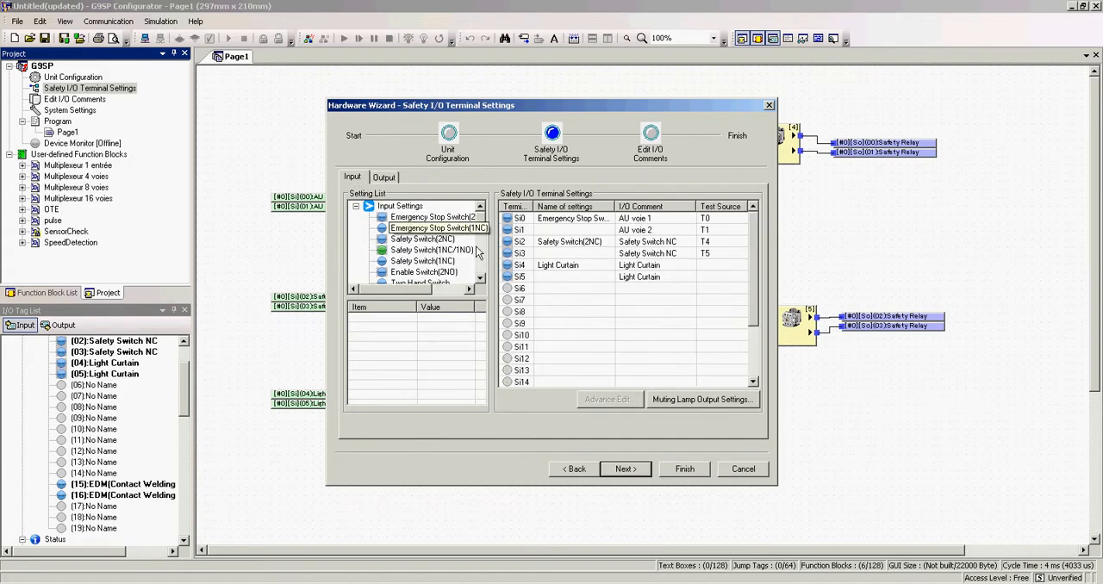
left_click(481, 258)
left_click(481, 262)
left_click_drag(410, 267, 591, 340)
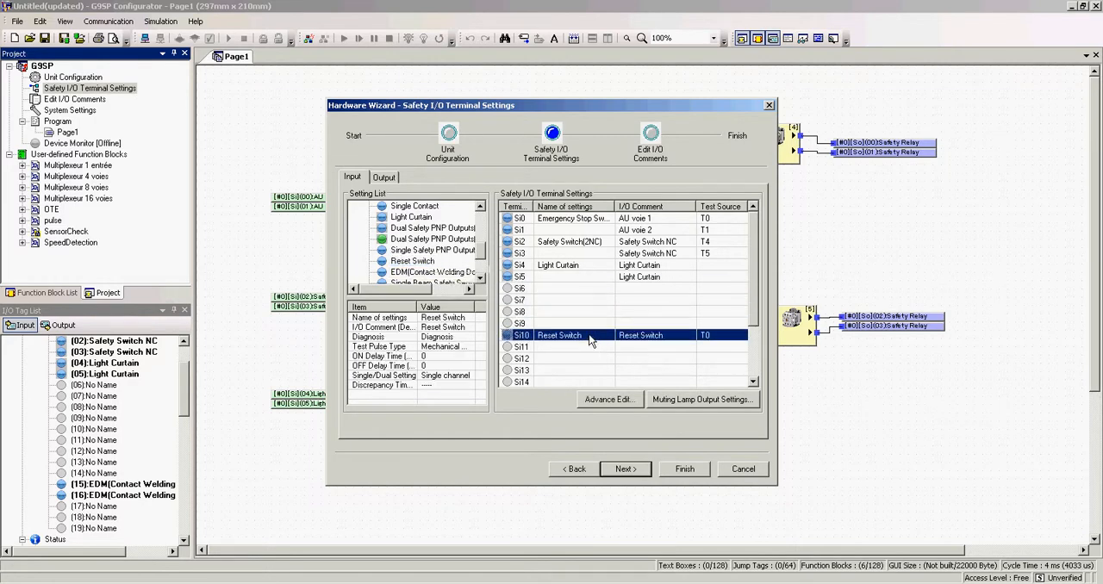
left_click(685, 471)
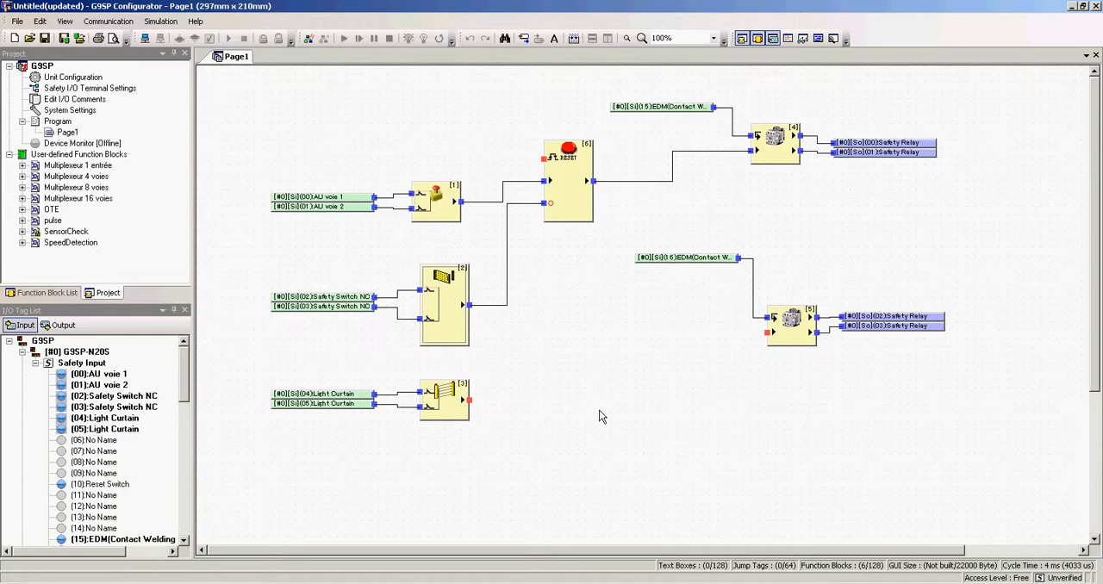
Step: Place the Reset Switch input (10) above the E-STOP block and wire it to the Reset block's reset signal input
left_click(93, 485)
left_click_drag(120, 488, 372, 101)
left_click_drag(475, 101, 544, 160)
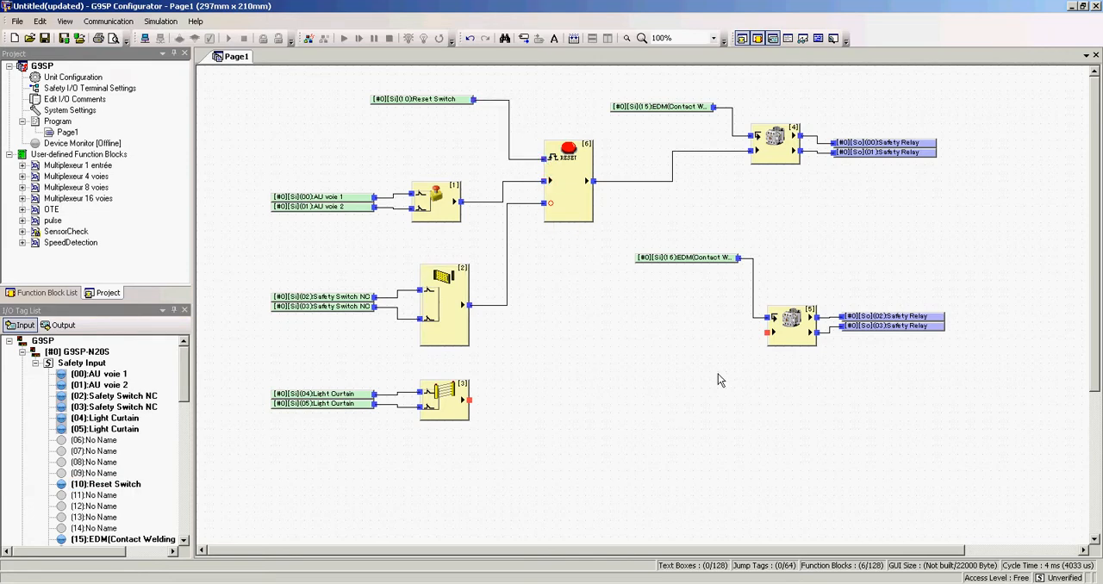
Step: Move EDM input (16) closer to the lower EDM block and wire the Light Curtain Monitoring output to that block's second input
left_click_drag(668, 258, 678, 284)
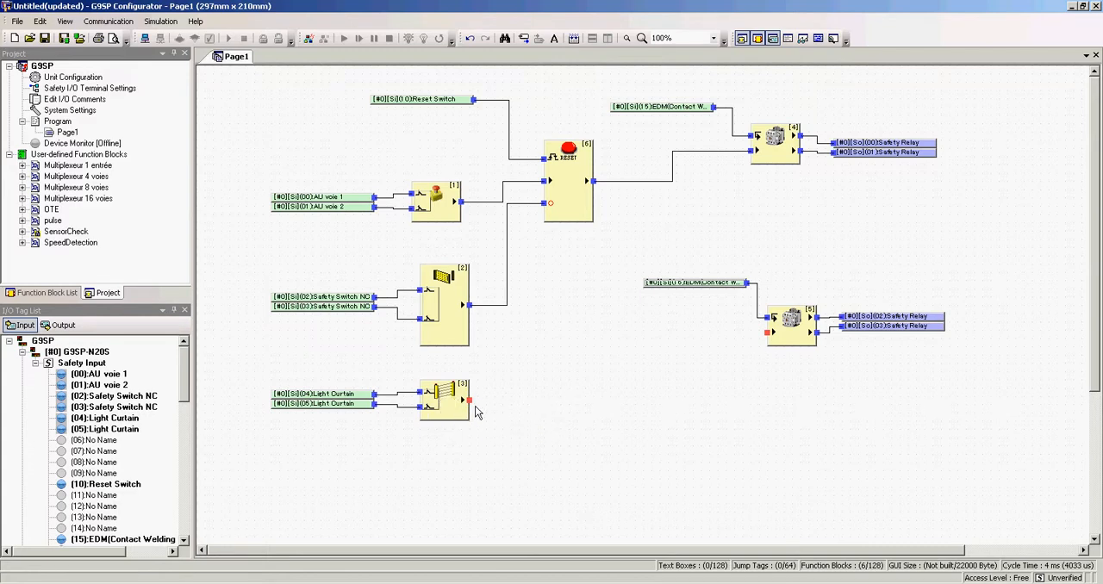
left_click_drag(469, 400, 767, 333)
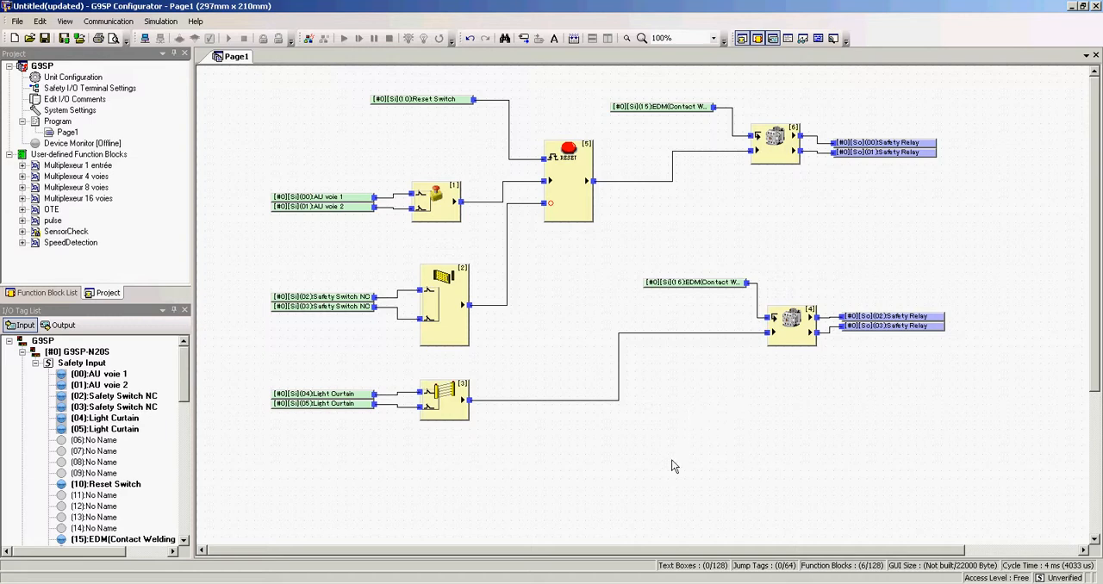